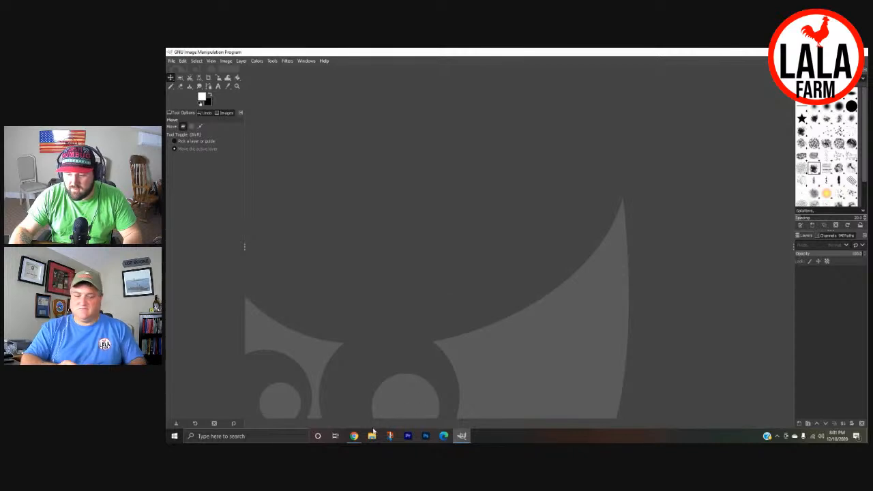
mouse_move(355, 438)
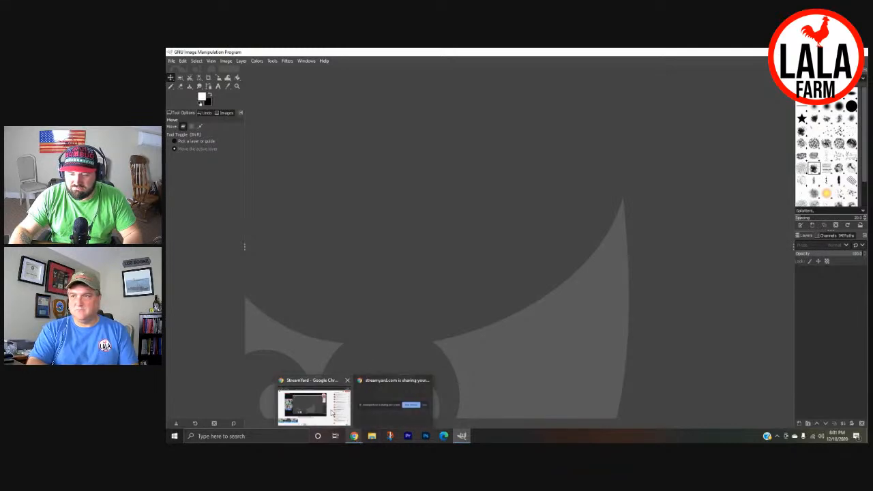
mouse_move(343, 410)
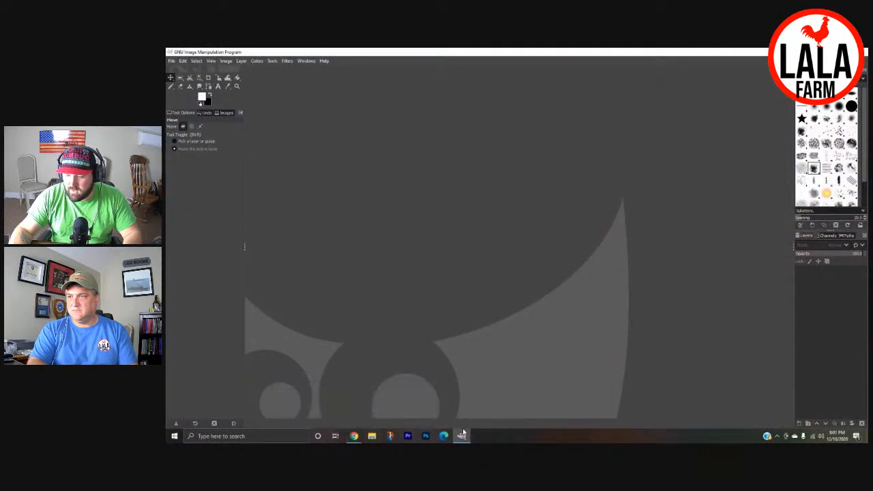
click(372, 436)
drag(360, 157, 166, 175)
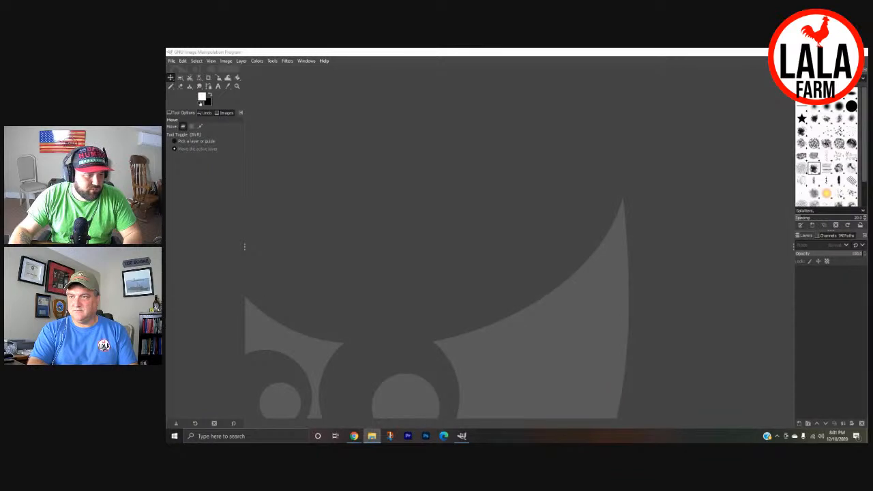
- Start a new image and set its size to 1280 px wide by 720 px high
click(174, 62)
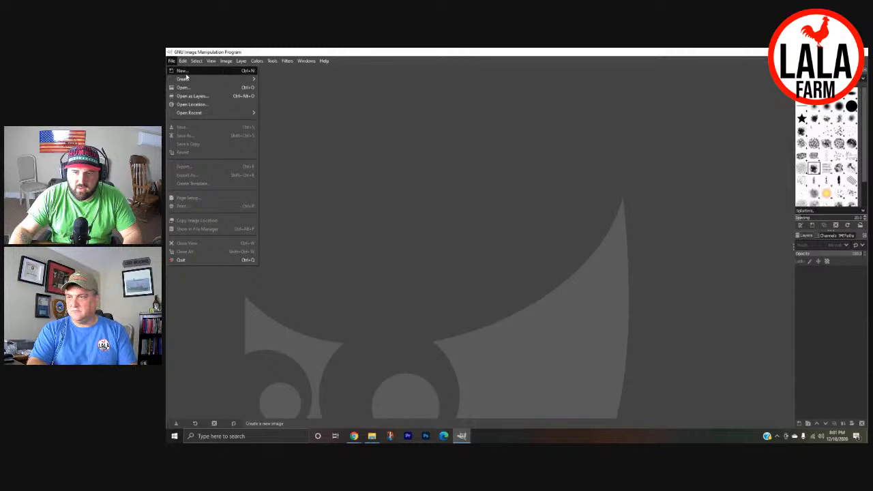
click(183, 72)
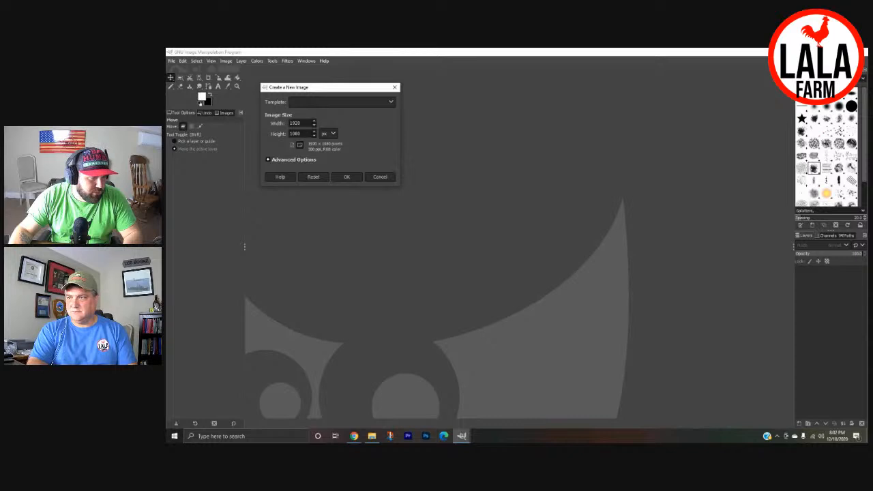
key(alt+Tab)
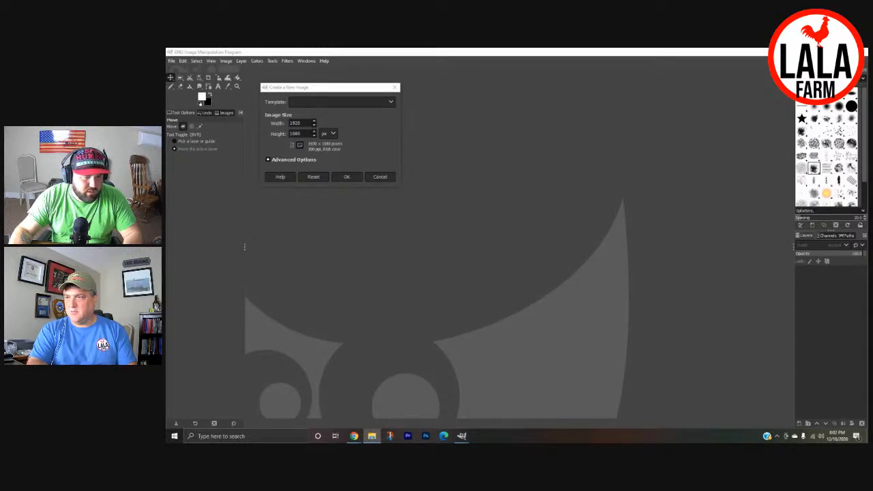
key(alt+Tab)
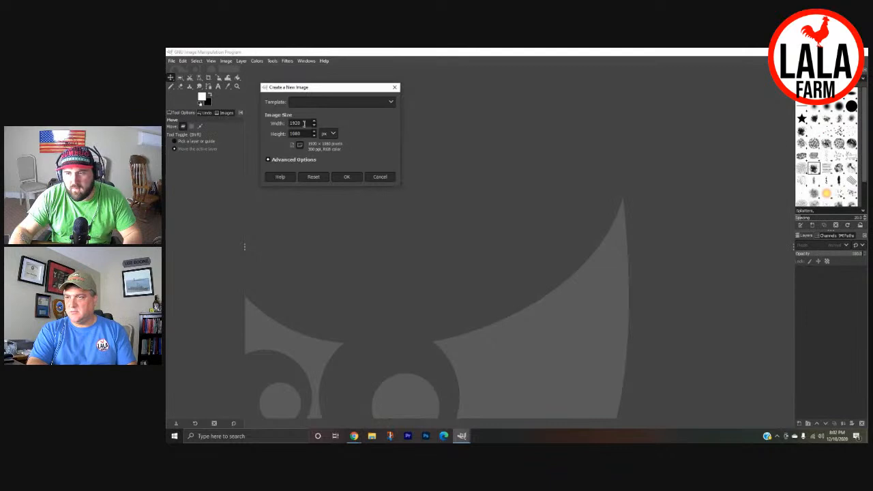
text(1280)
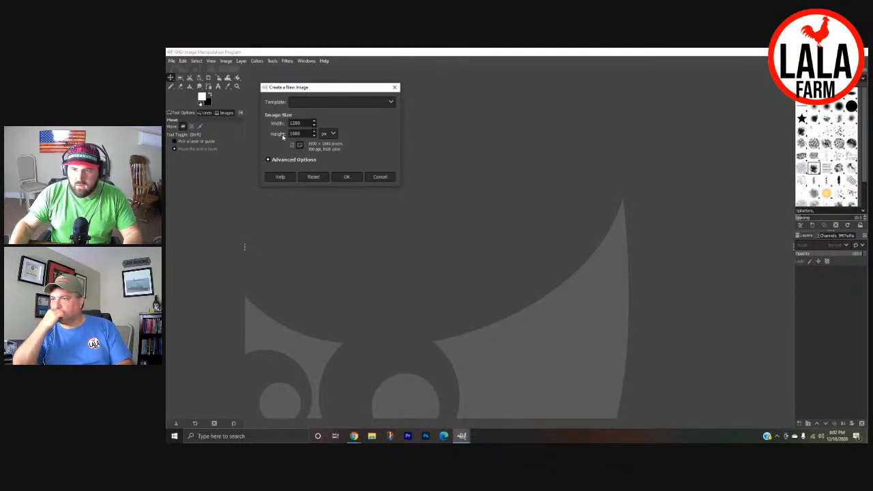
drag(311, 134, 288, 134)
text(720)
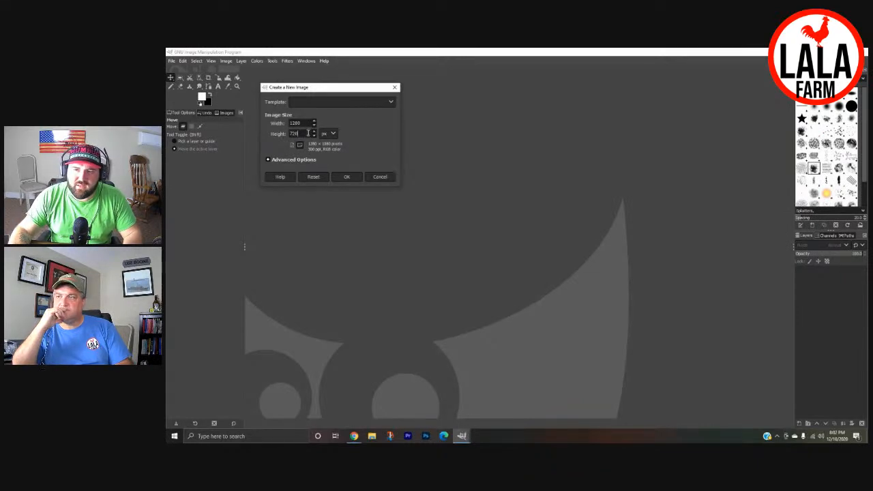
drag(302, 123, 283, 137)
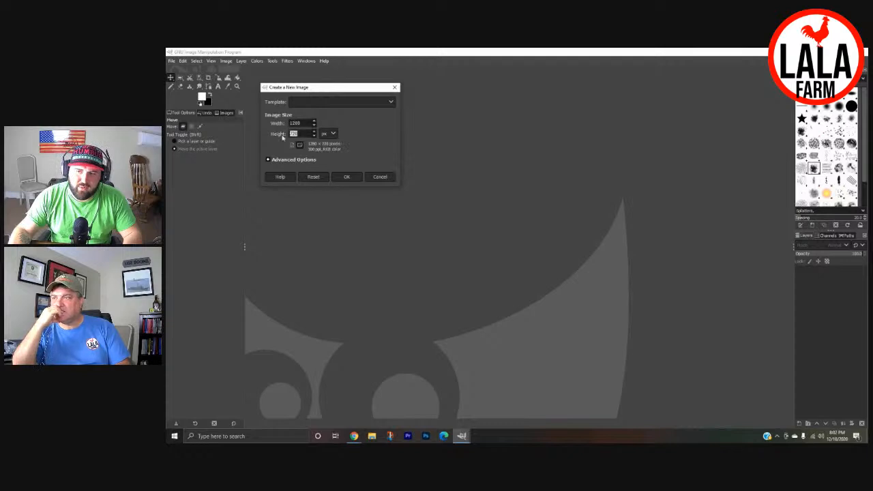
click(359, 103)
click(359, 102)
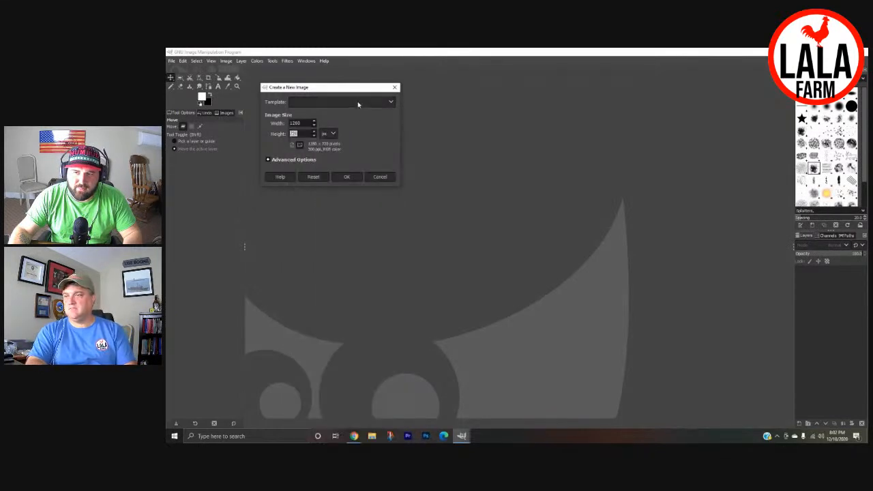
- Set the new image's fill to Transparency in the advanced options and create the image
click(273, 160)
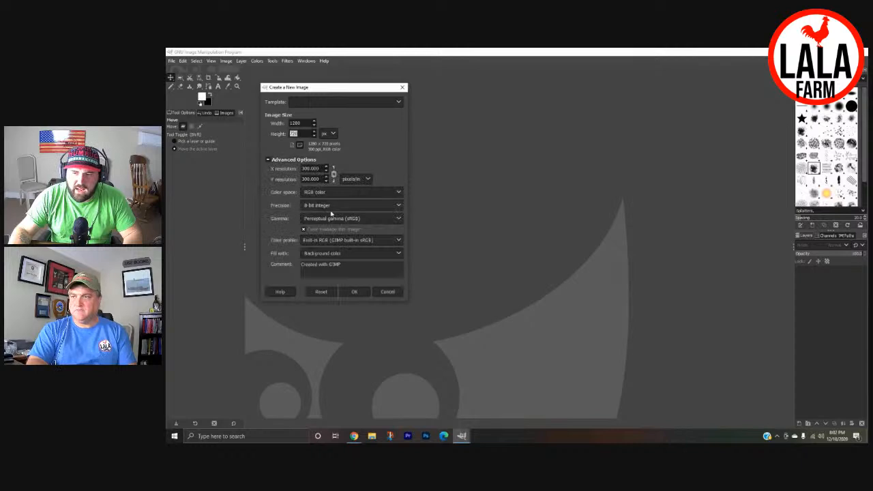
click(346, 254)
key(Escape)
click(340, 289)
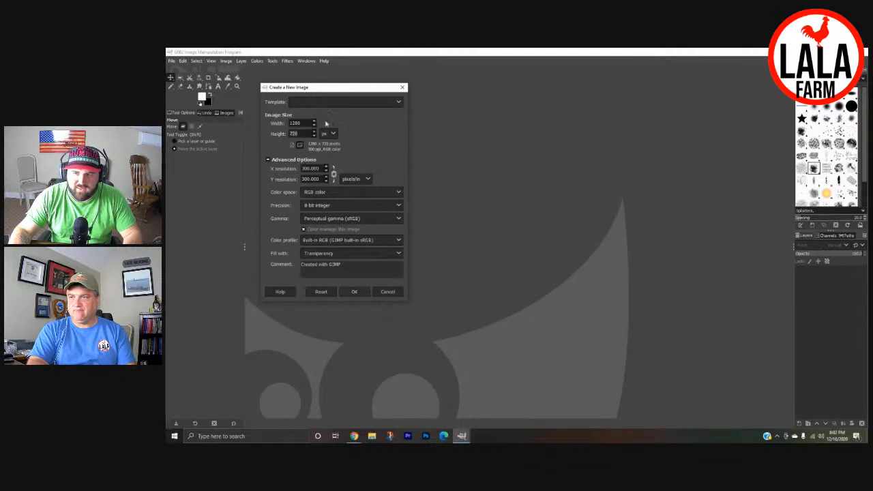
click(353, 292)
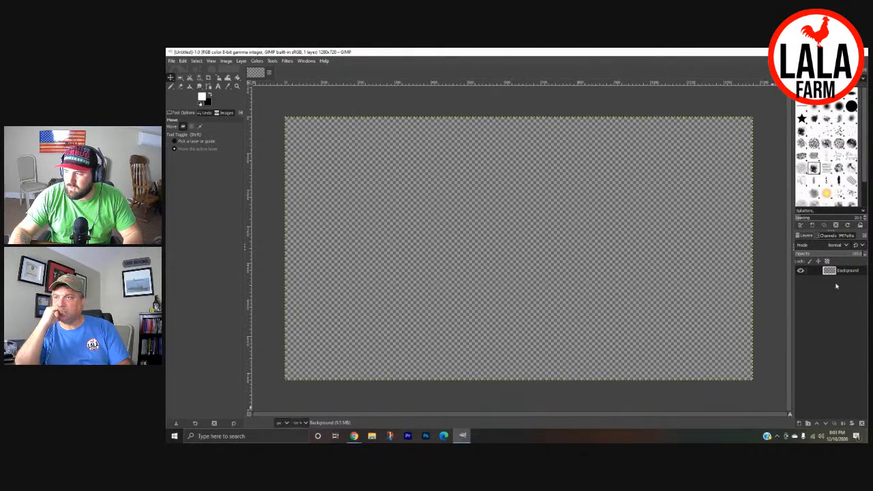
- Add a new transparent layer above the background and make it the active layer
click(802, 424)
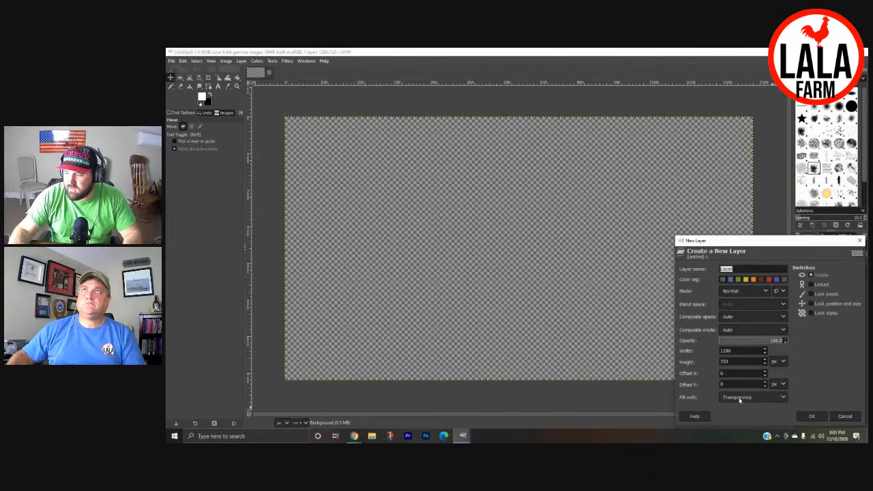
click(817, 417)
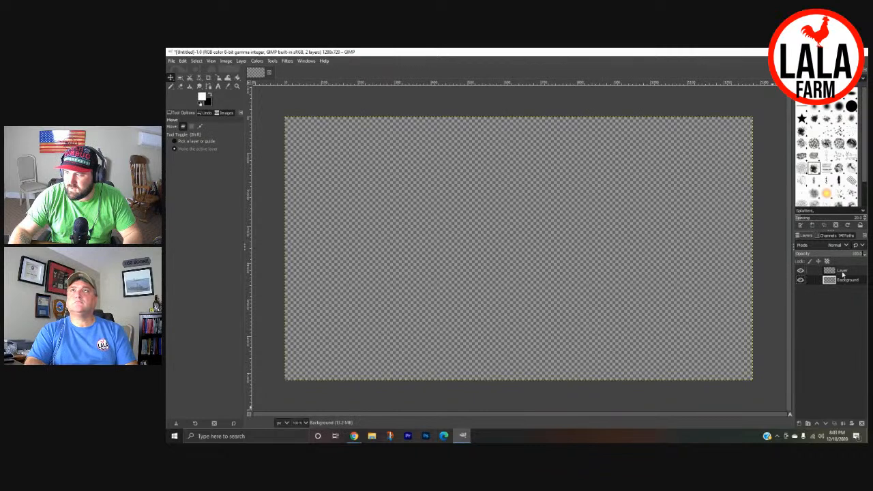
double_click(845, 273)
click(850, 271)
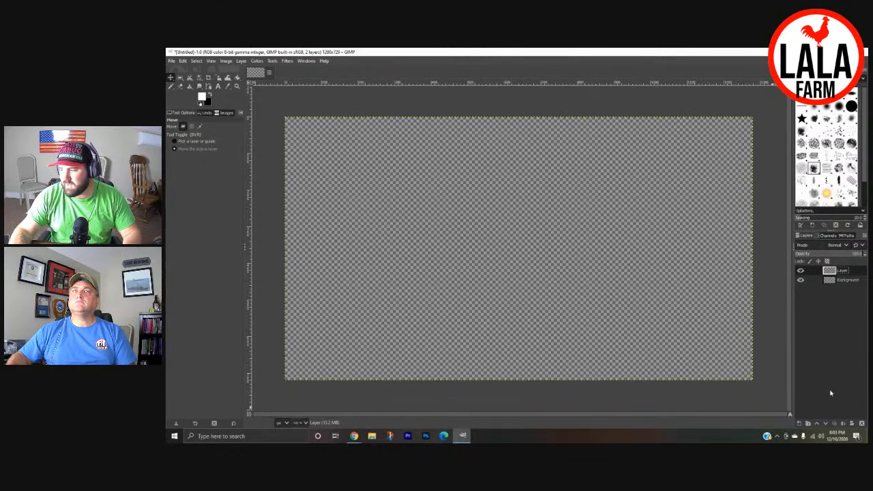
- Add another transparent layer at the top of the stack and delete it
click(800, 423)
click(812, 416)
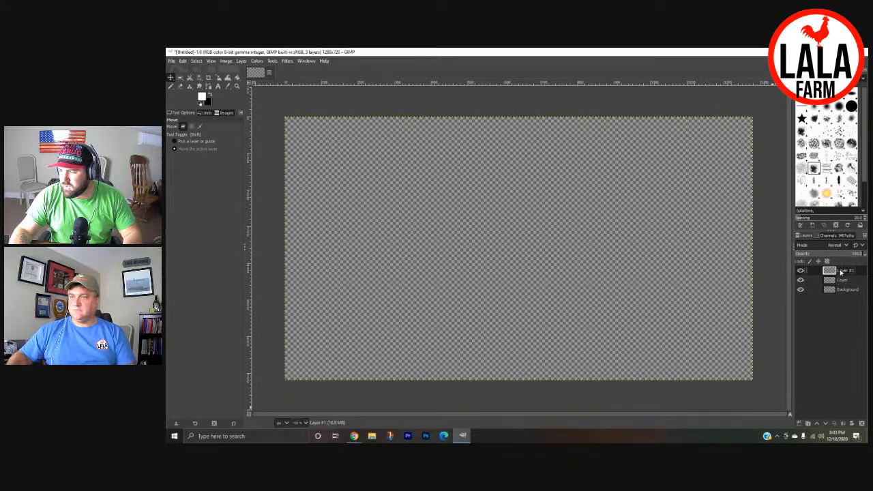
click(861, 424)
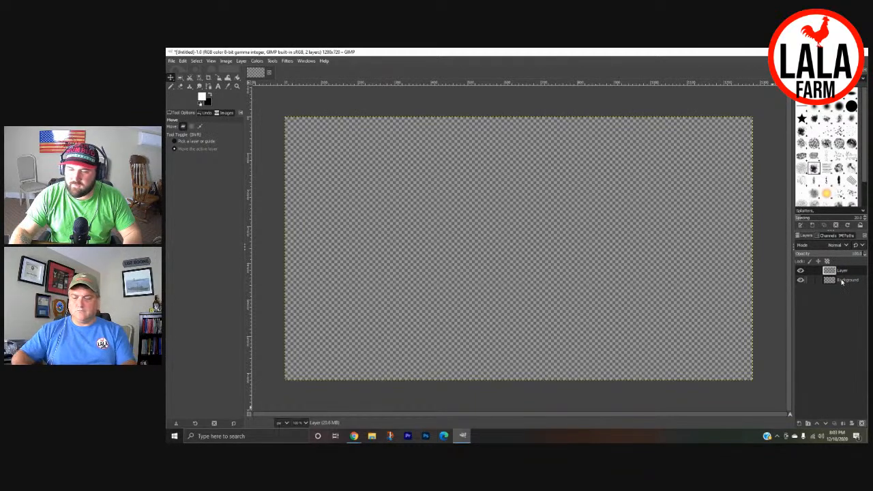
- On the Background layer, draw a rectangular selection and extend its edges to cover the whole canvas
click(838, 282)
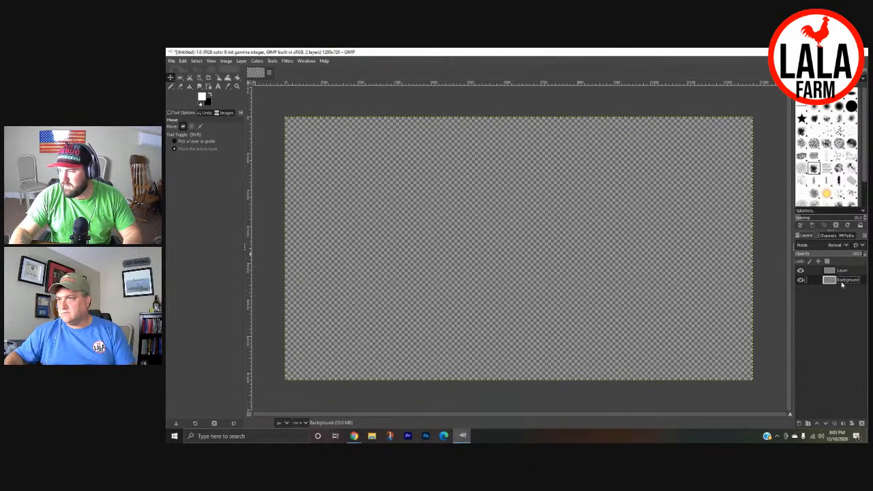
click(181, 77)
drag(307, 133, 657, 319)
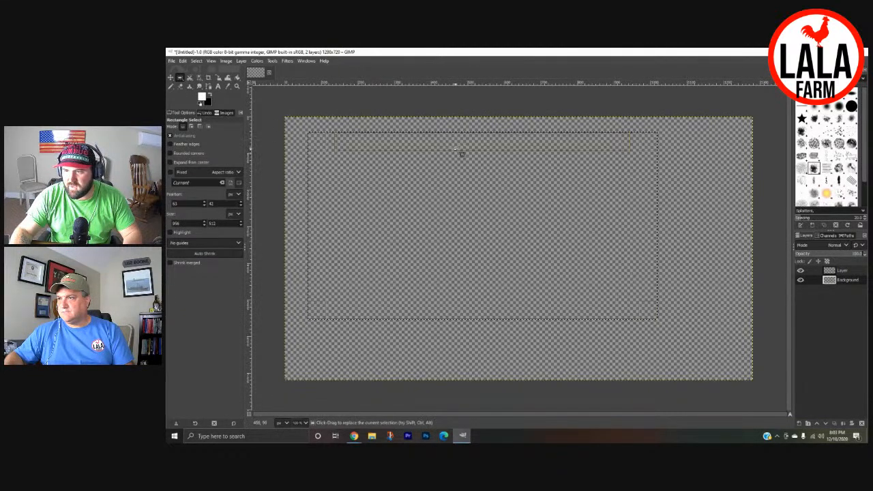
drag(459, 152, 462, 132)
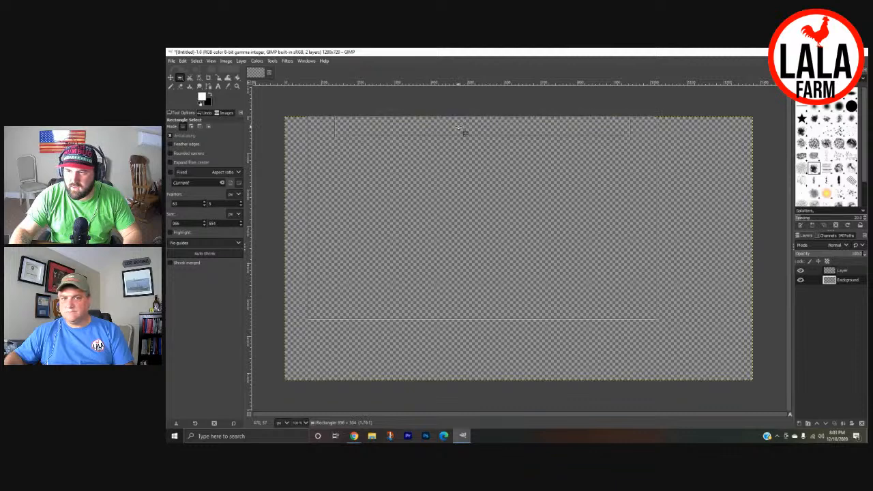
drag(323, 209, 302, 214)
drag(482, 309, 481, 365)
drag(657, 245, 751, 242)
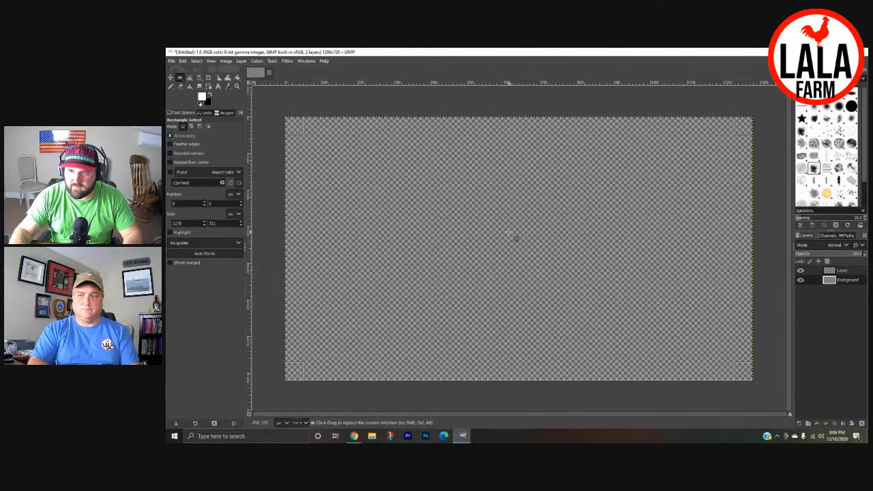
- Stroke the canvas-wide selection with a white 20 px line, and undo the stroke
right_click(382, 168)
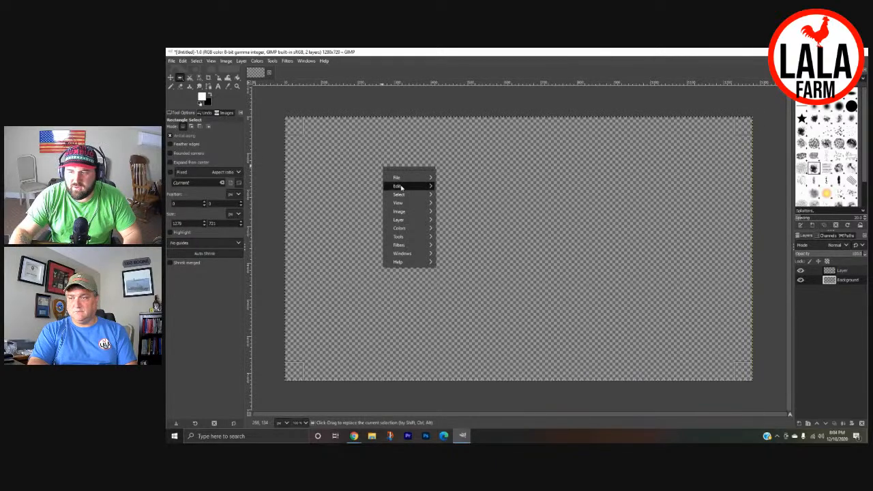
mouse_move(401, 186)
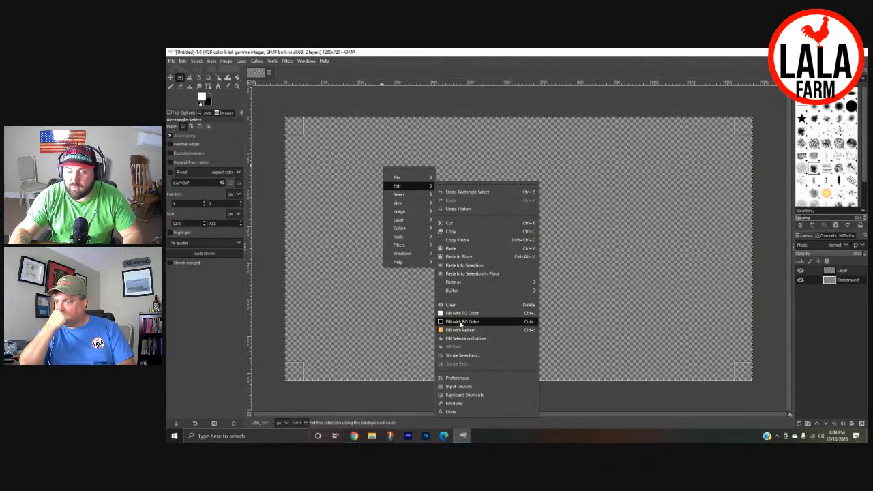
click(460, 355)
drag(452, 299, 503, 180)
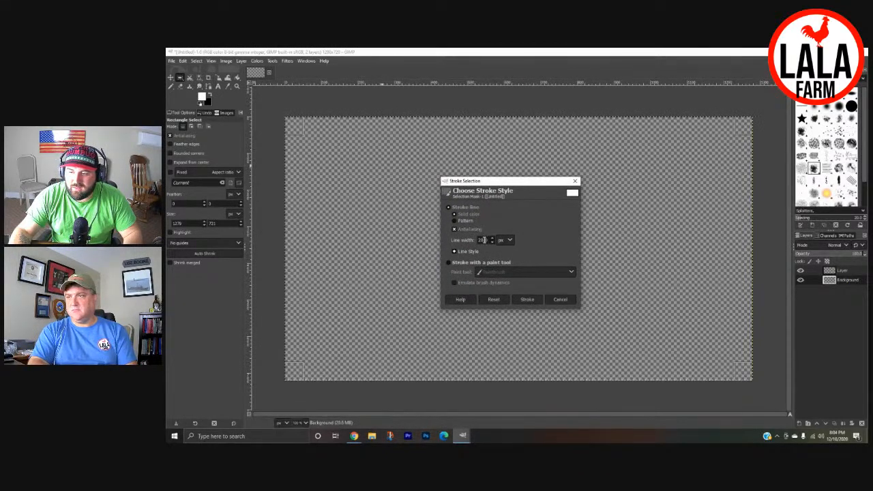
click(527, 301)
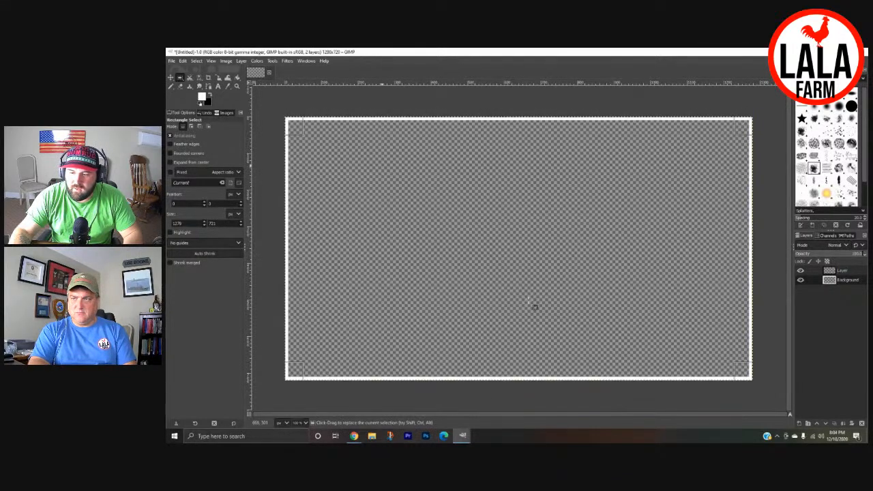
key(ctrl+z)
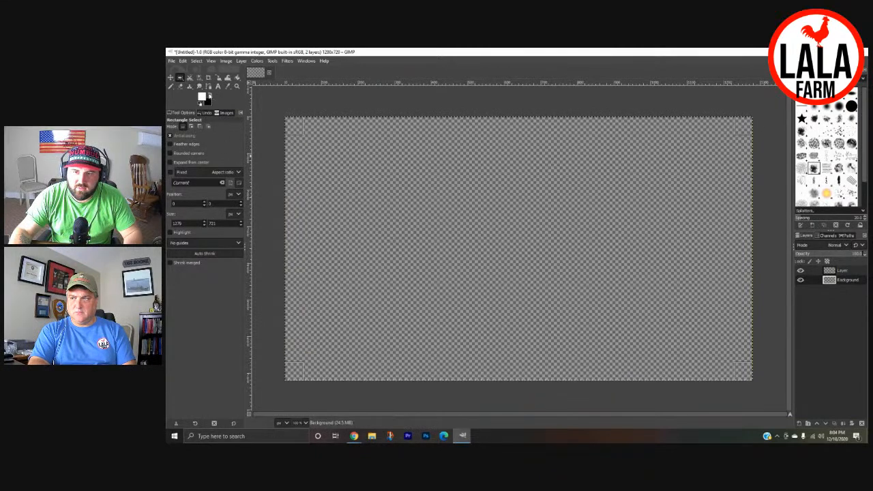
- Swap the foreground colour to black and stroke the canvas-wide selection with a 20 px line as a border
click(212, 96)
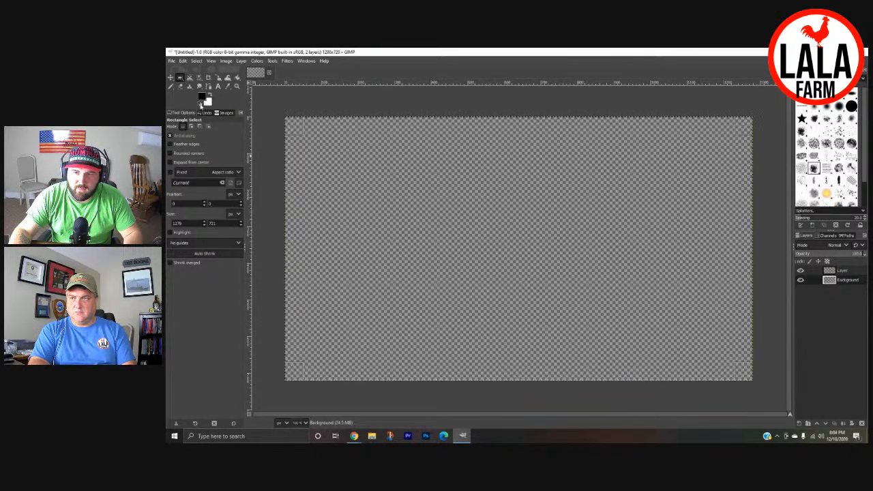
right_click(438, 214)
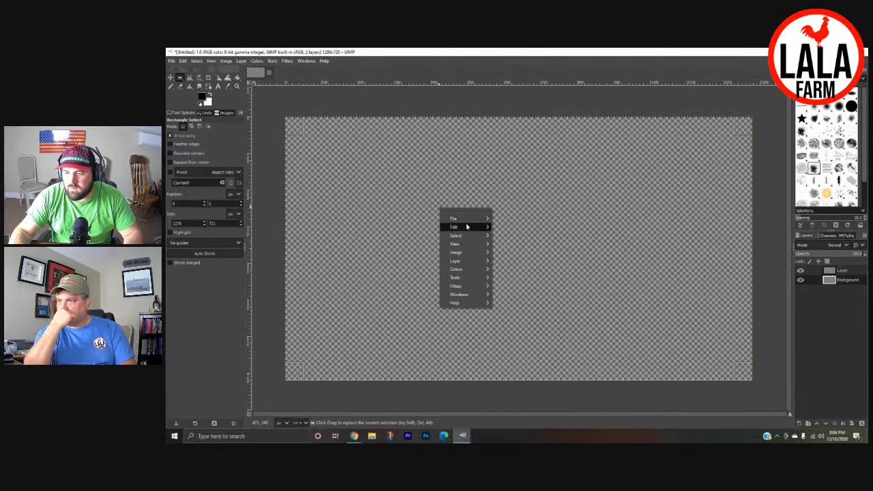
mouse_move(467, 226)
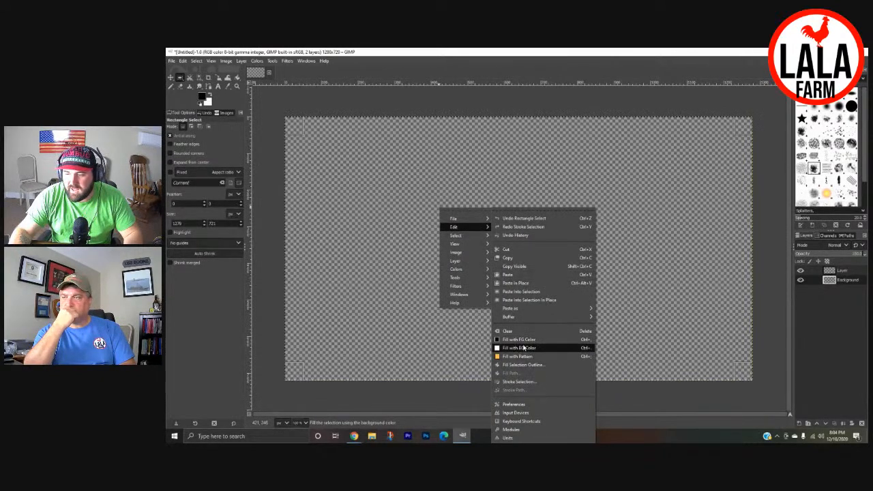
click(522, 382)
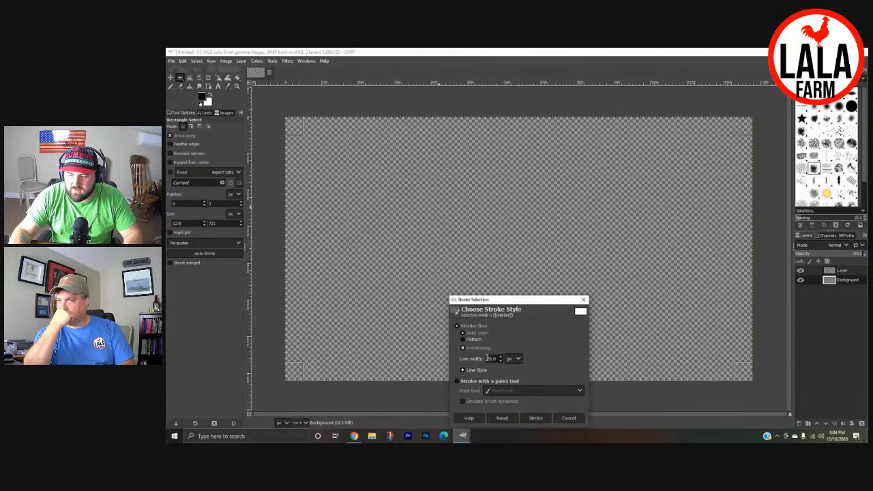
click(536, 418)
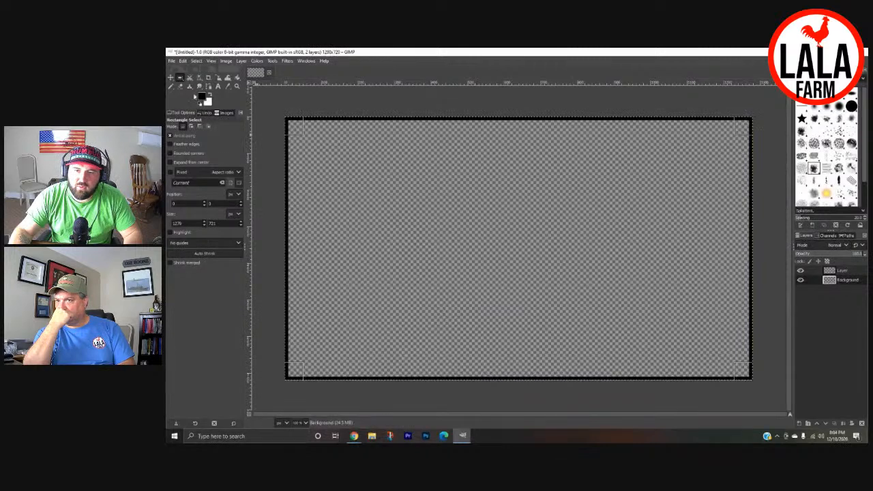
- Bring the close-up photo in from the file explorer as a new layer, and delete it
click(170, 78)
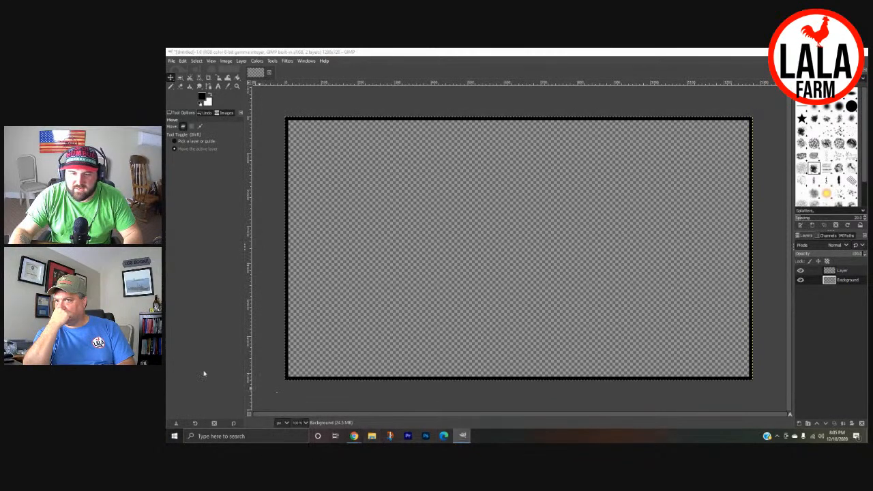
click(372, 436)
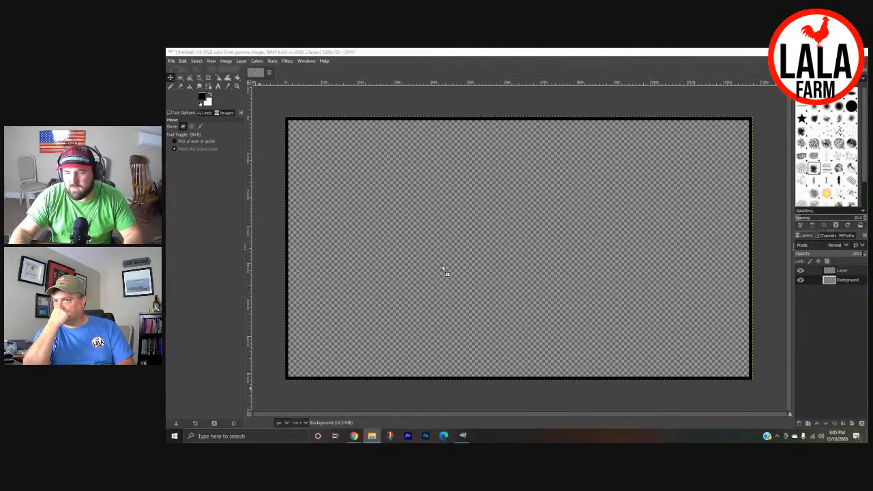
drag(444, 269, 468, 273)
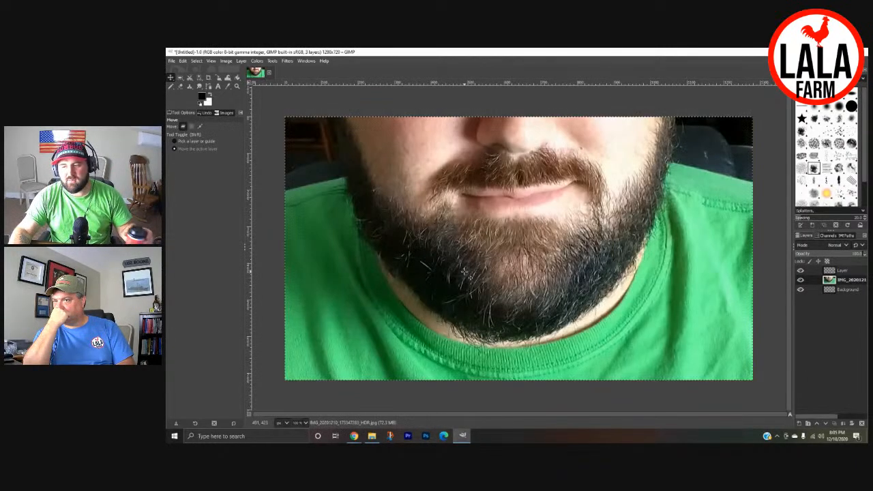
click(567, 213)
key(Delete)
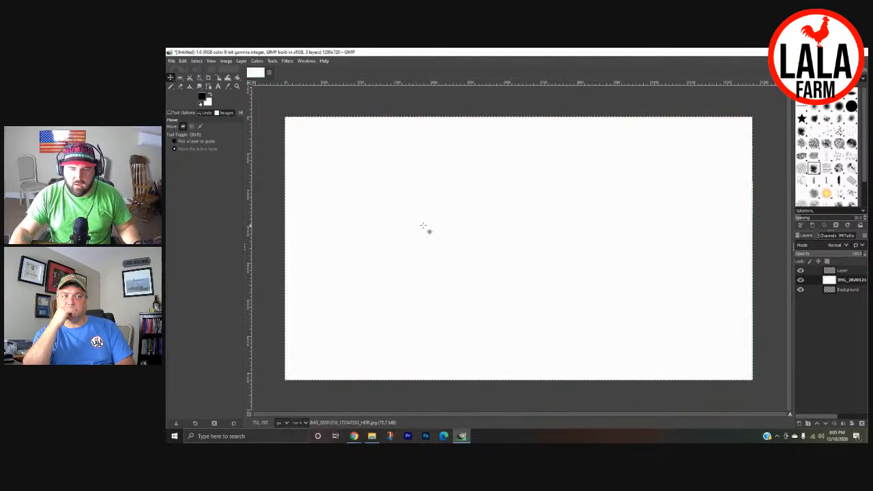
click(862, 423)
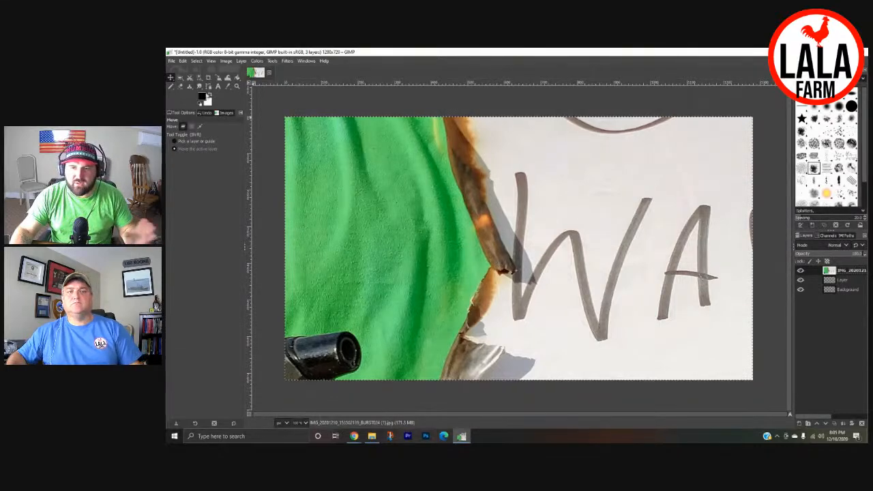
click(217, 77)
click(355, 173)
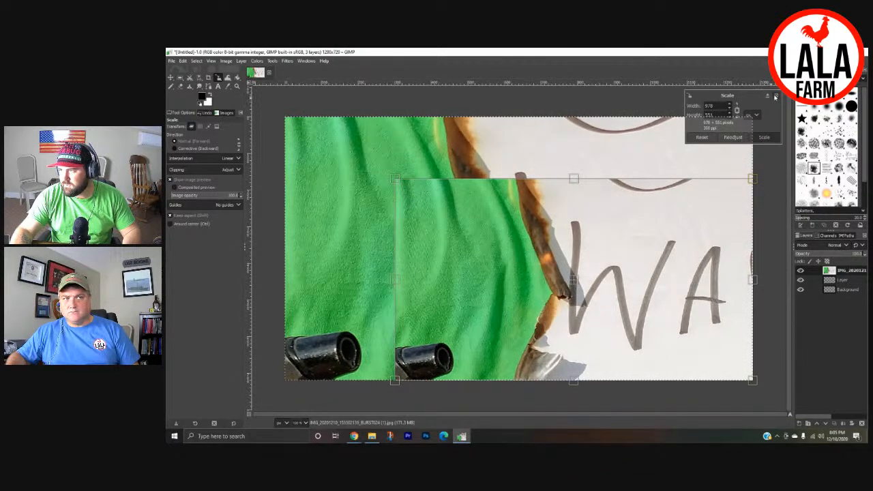
click(774, 97)
click(421, 222)
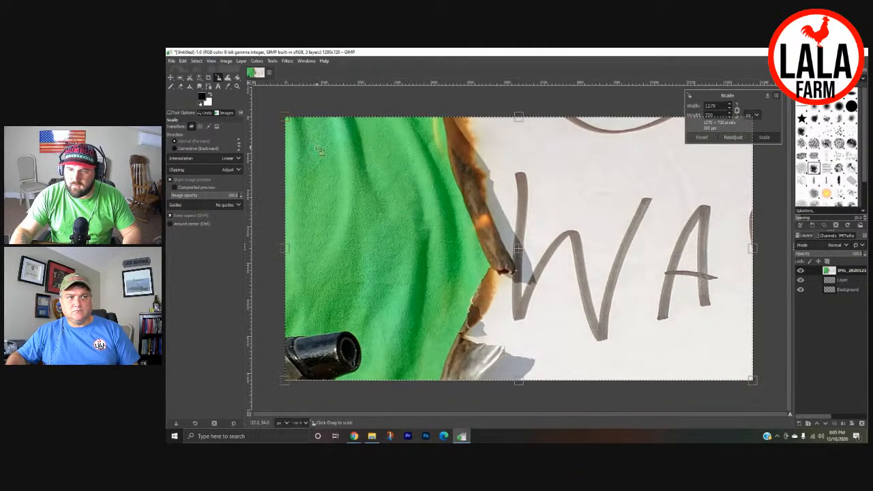
click(777, 97)
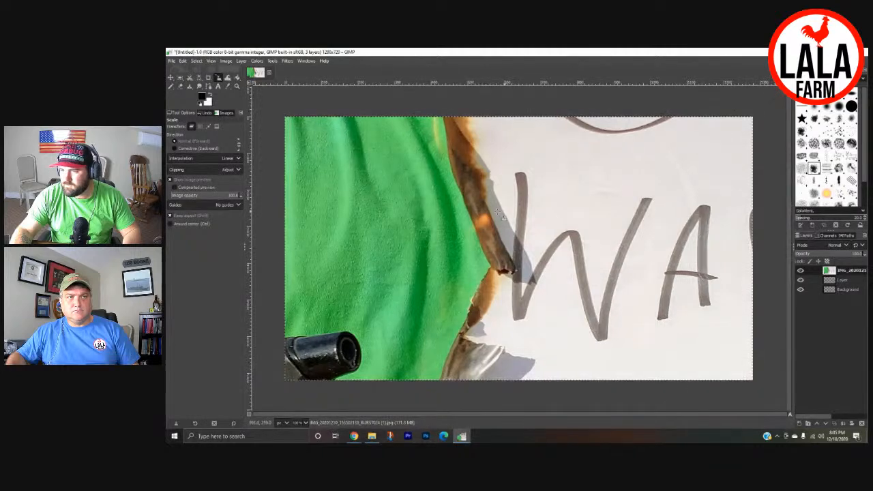
- Delete the imported photo layer and the empty transparent layer above Background
click(862, 423)
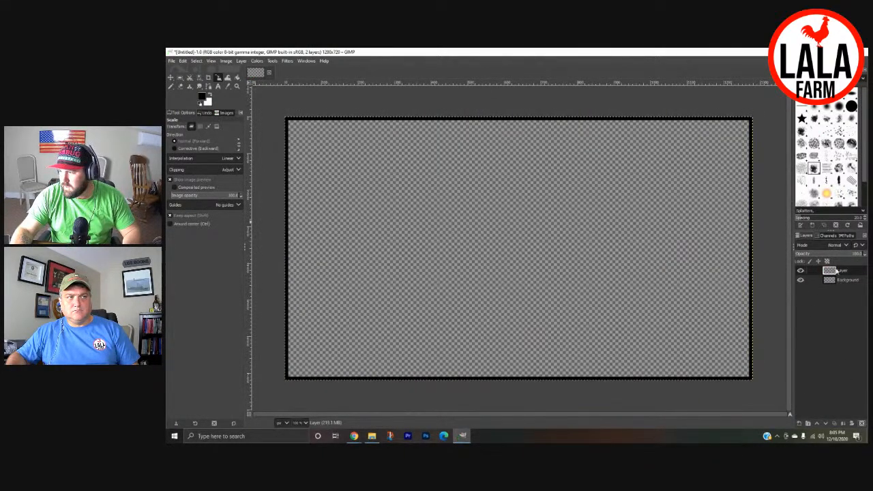
click(862, 424)
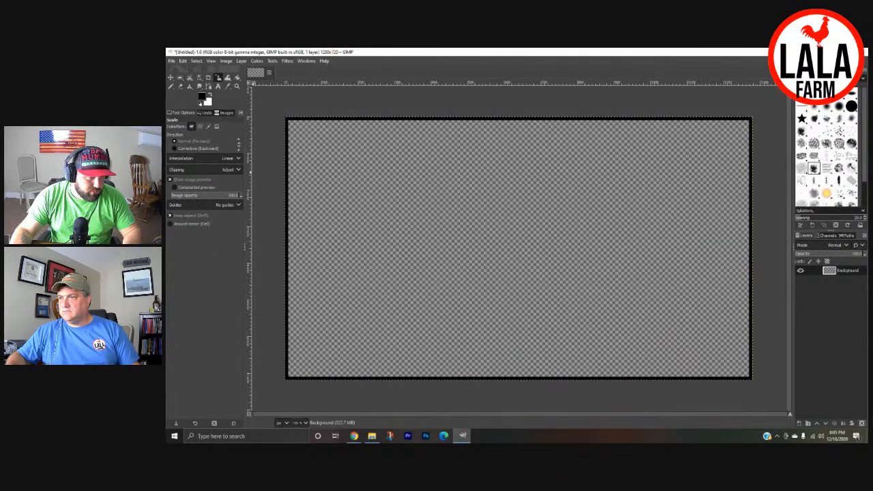
- Try to scale the imported photo layer to about 1096 x 617 px, and delete the layer
click(452, 251)
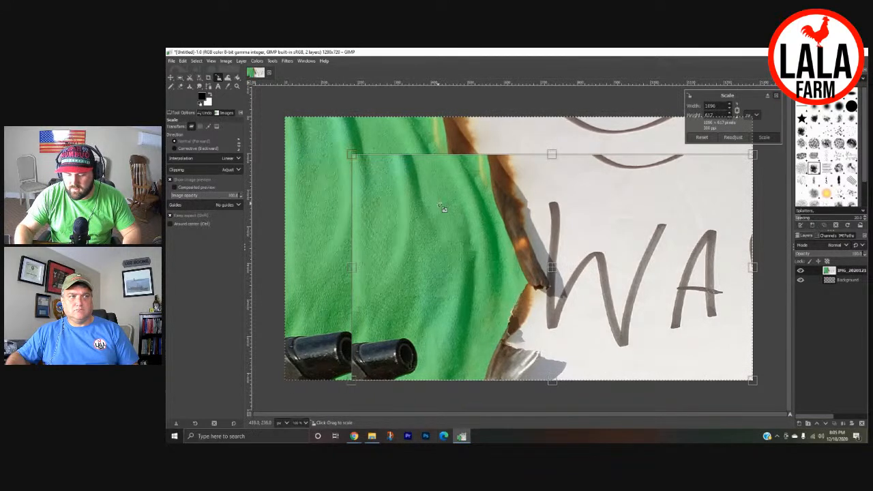
key(Return)
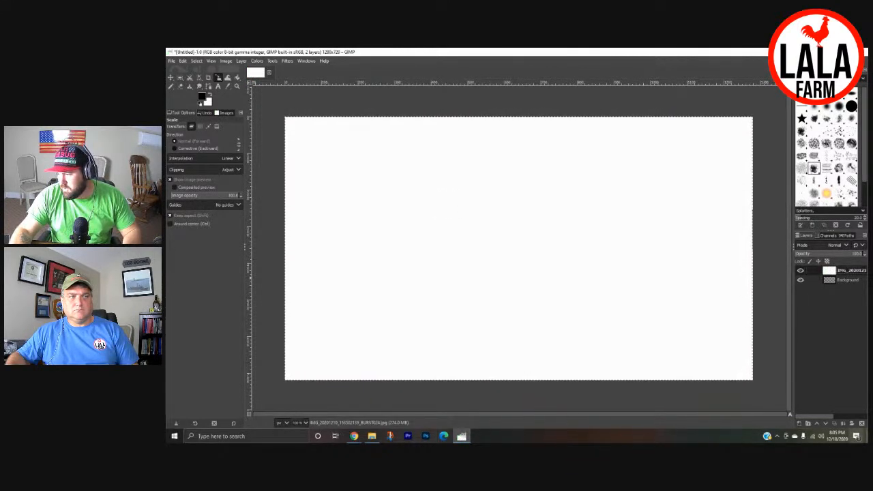
click(861, 424)
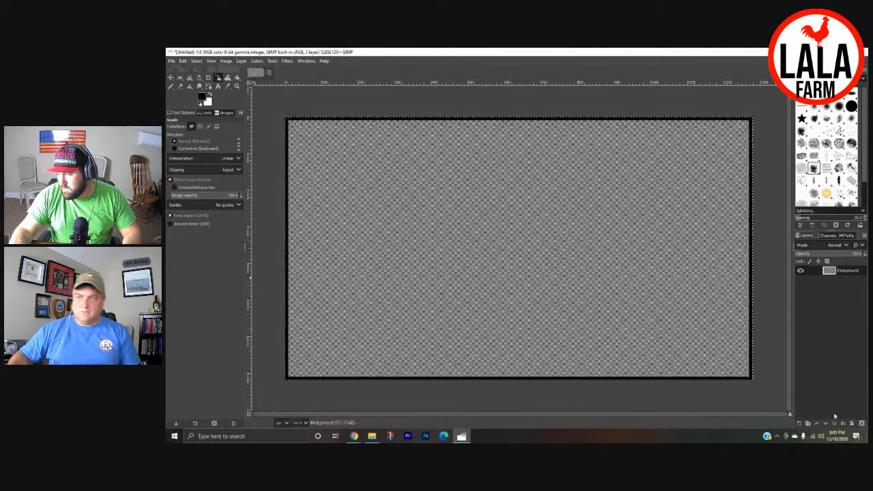
- Bring back the deleted photo layer and scale its selected area to about 1050 x 591 px
click(171, 77)
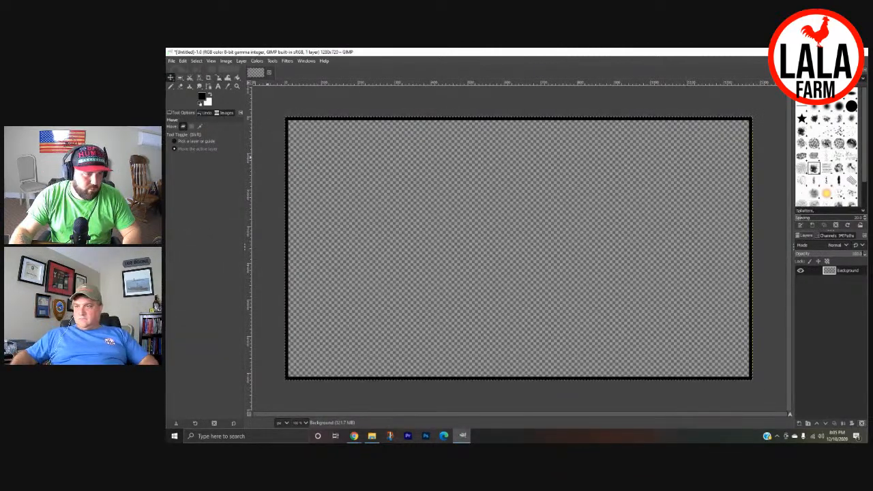
key(ctrl+z)
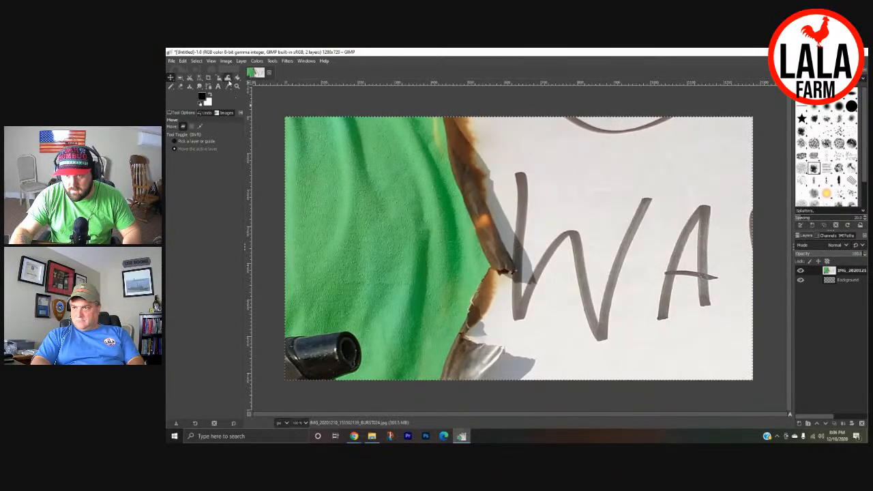
click(219, 78)
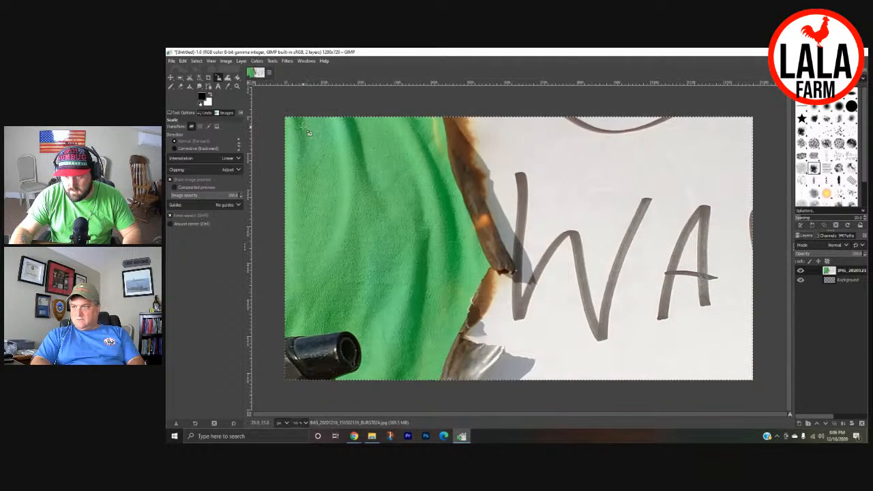
drag(312, 134, 390, 185)
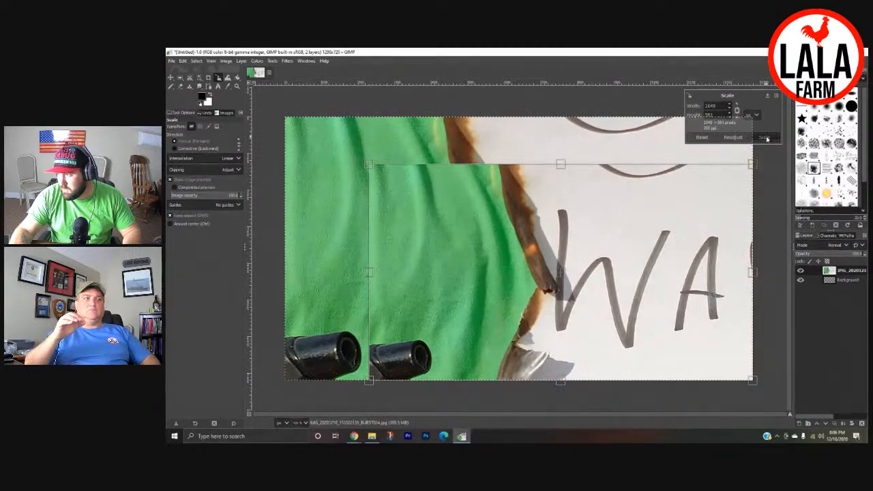
click(765, 138)
click(723, 201)
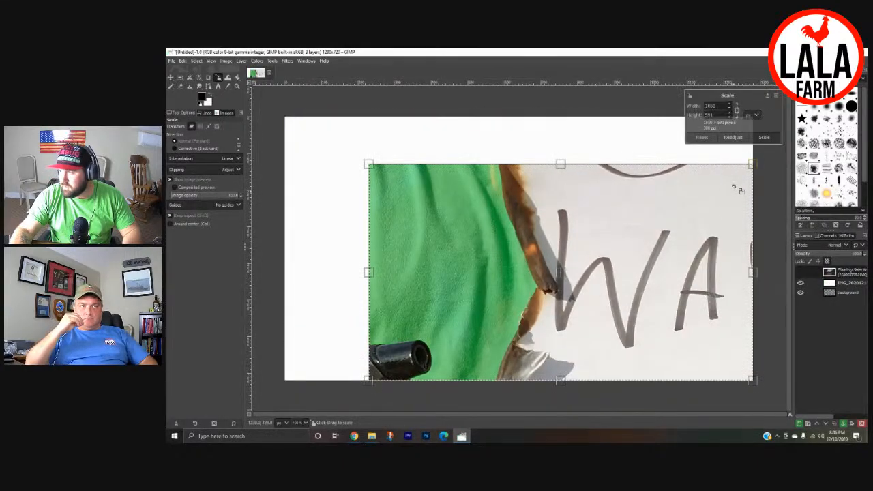
click(777, 95)
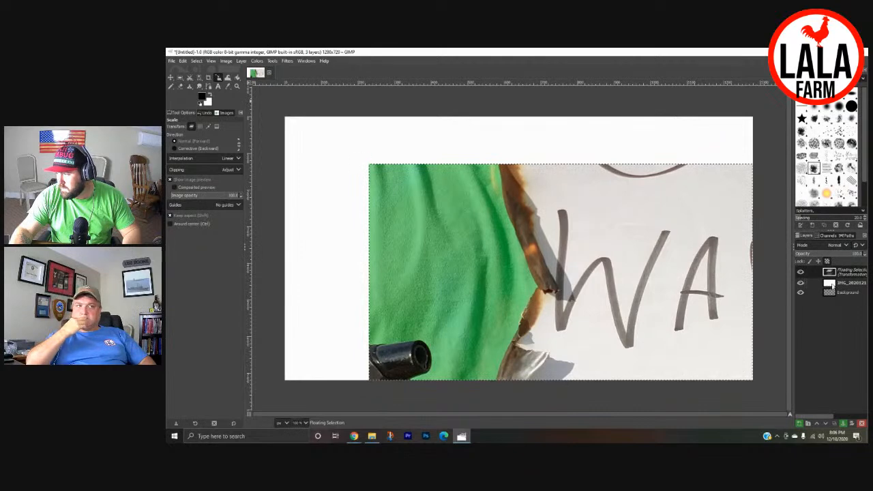
- Delete the floating selection and the blank photo layer beneath it, leaving only the Background layer
click(848, 286)
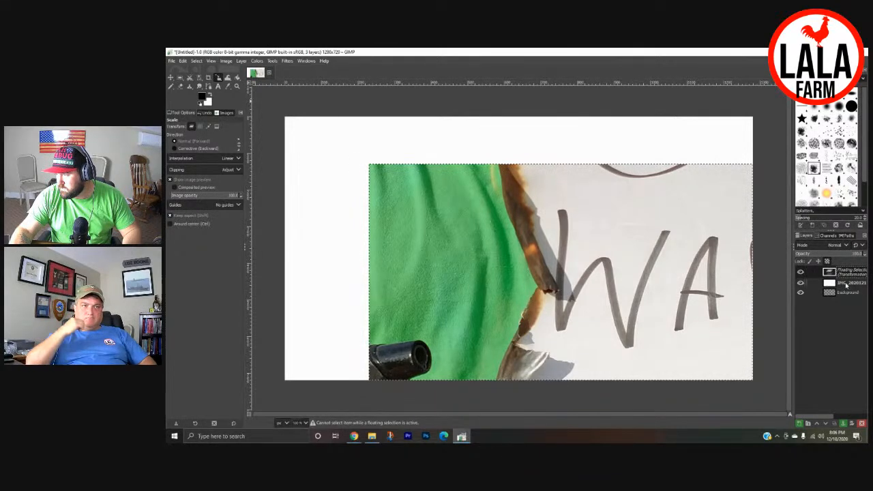
click(834, 274)
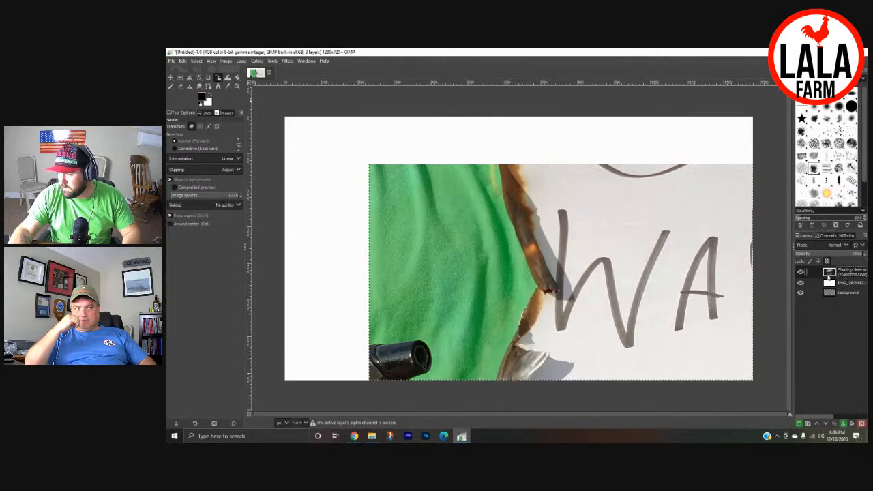
click(852, 284)
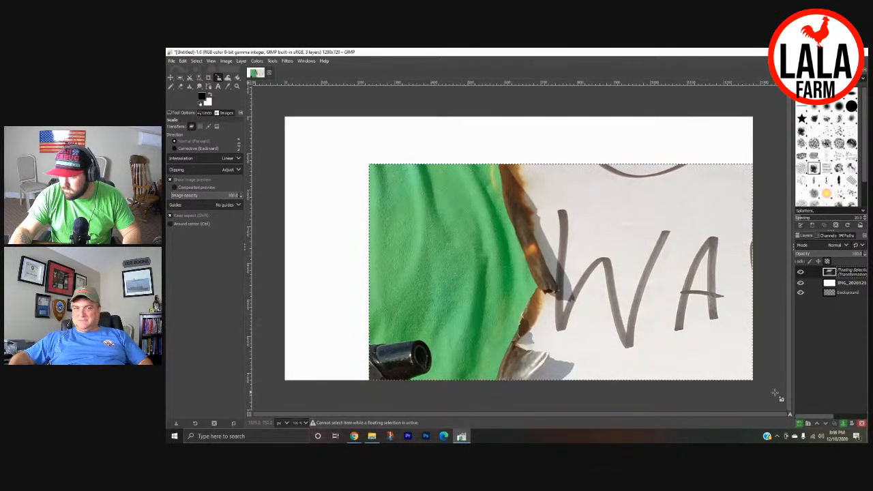
click(862, 423)
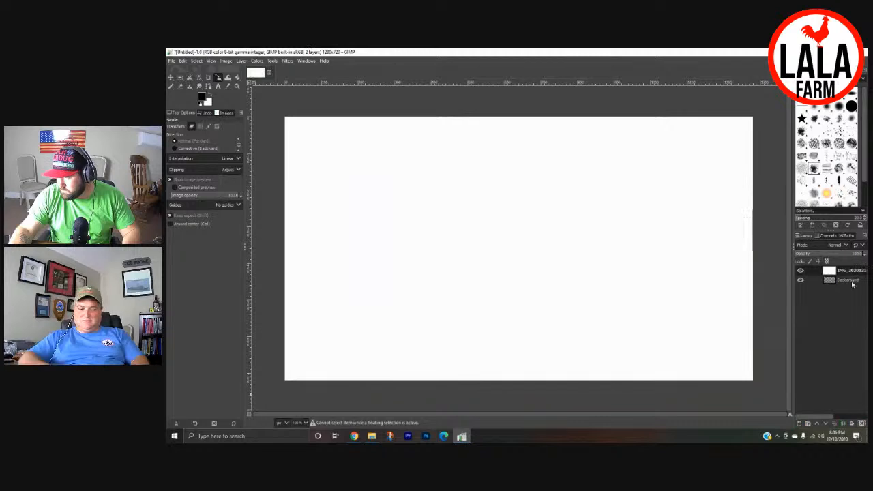
click(862, 423)
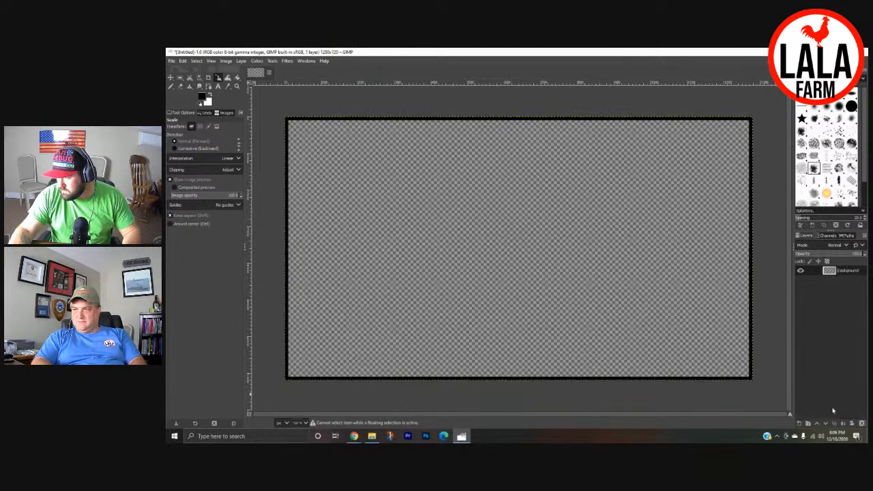
- Add a 1280 x 720 px transparent layer above Background and delete it
click(800, 424)
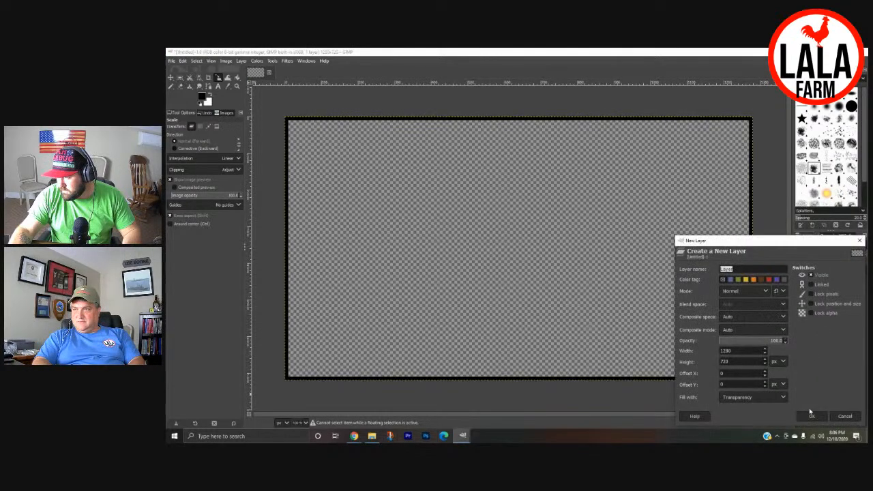
click(812, 417)
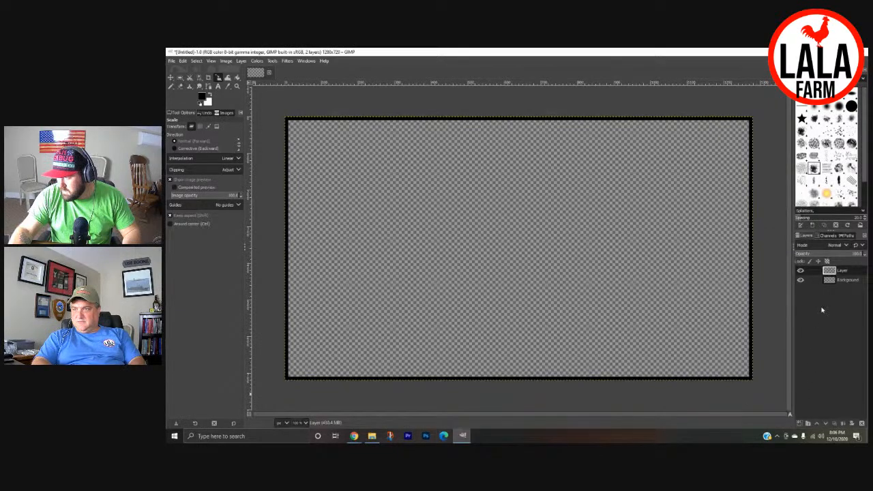
click(862, 423)
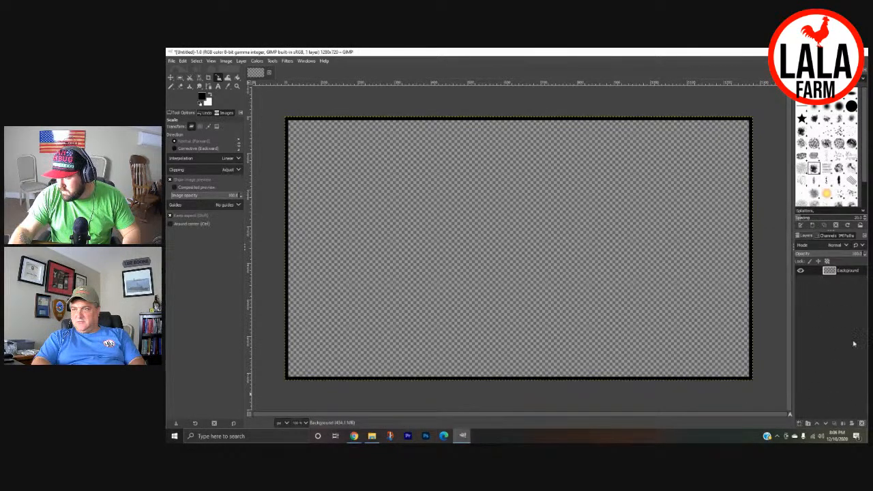
click(819, 274)
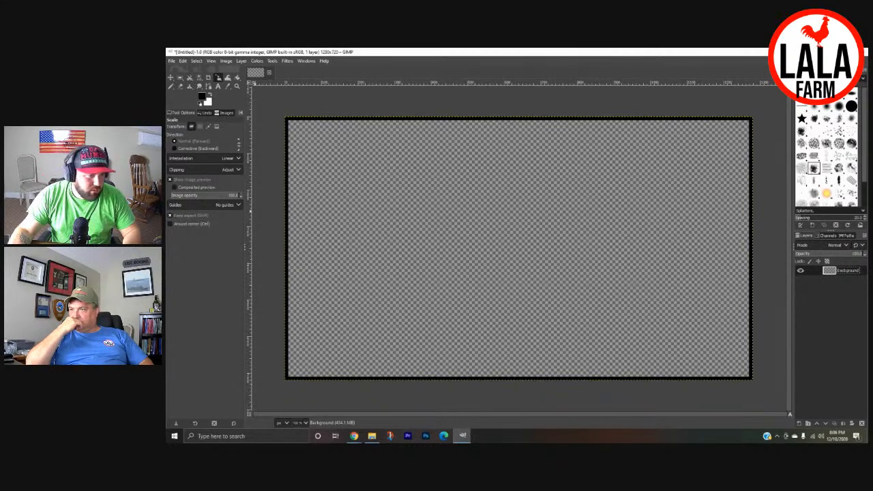
- Add the "OLD WAY" photo as a new layer and scale it to about 1035 x 776 px
click(462, 247)
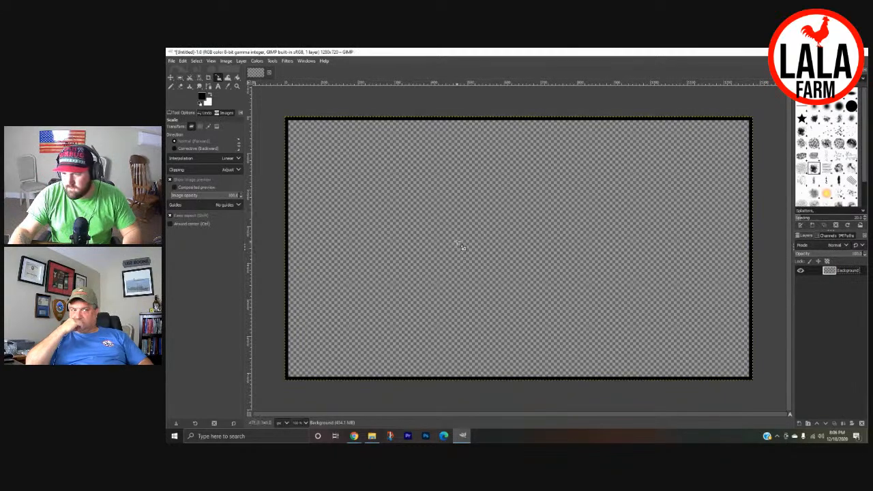
click(316, 143)
drag(318, 145, 417, 168)
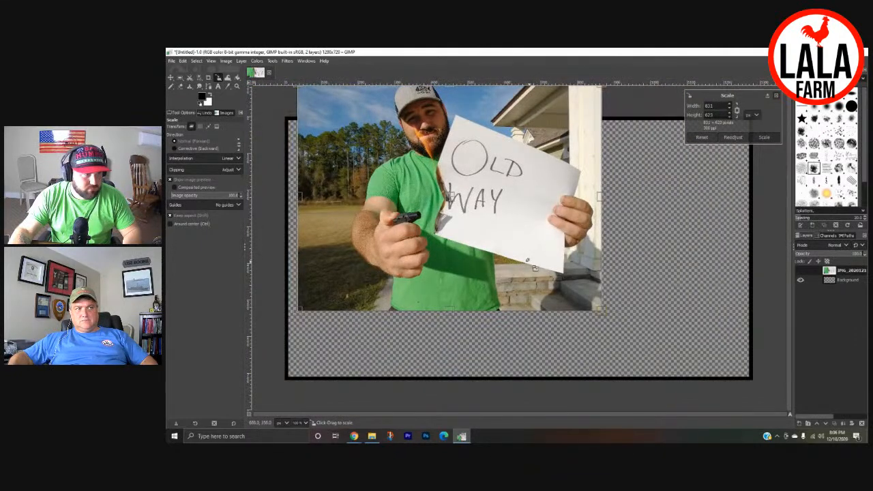
drag(599, 309, 674, 367)
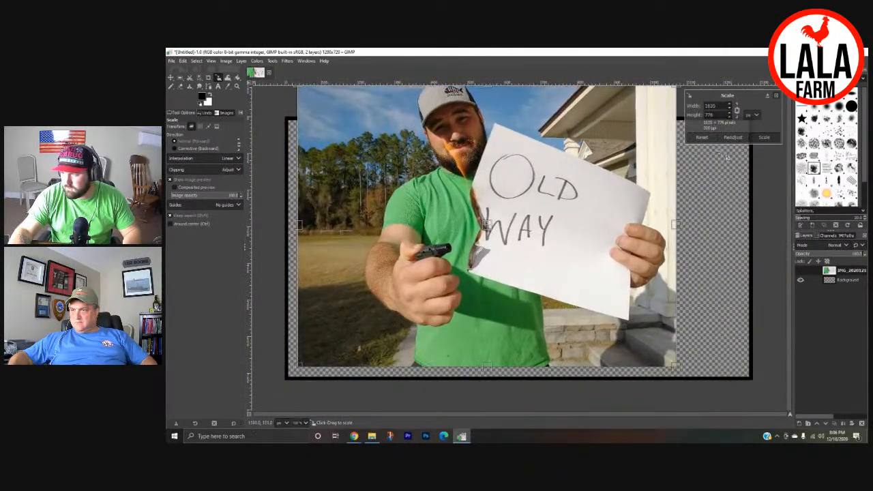
click(764, 138)
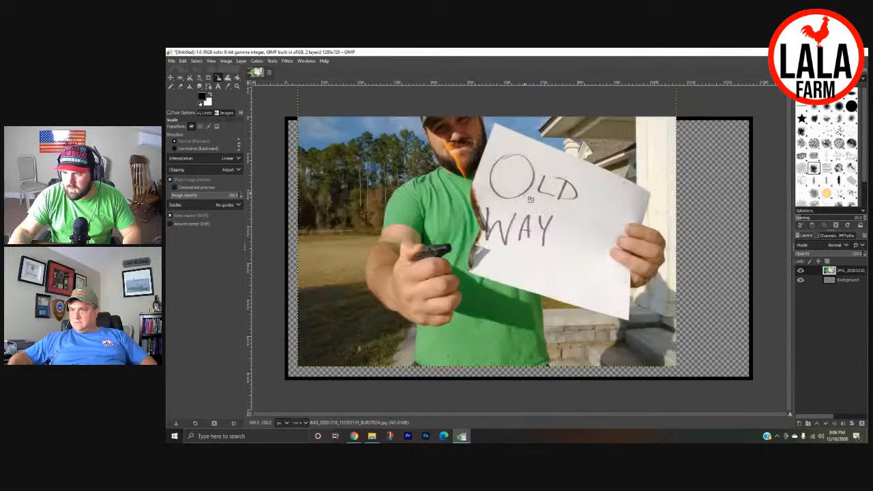
- Scale the "OLD WAY" photo layer up to about 1180 x 885 px and position it to cover the canvas's left part
click(171, 78)
drag(479, 162, 453, 213)
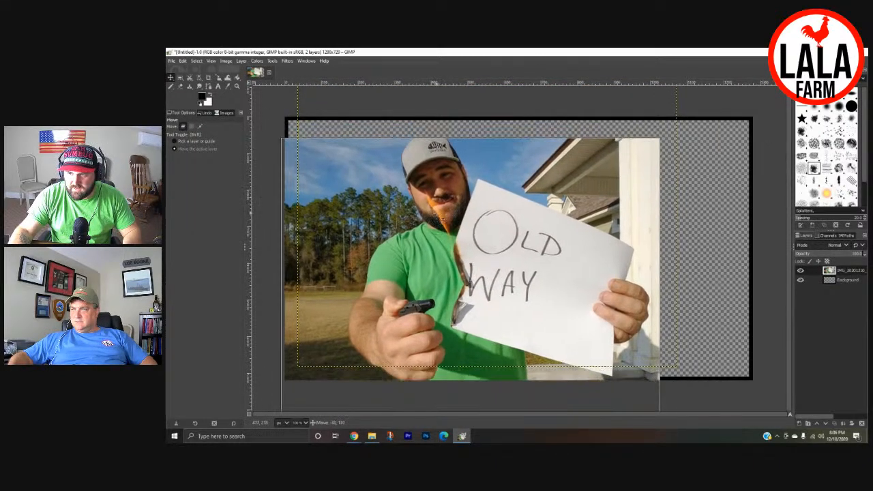
click(219, 77)
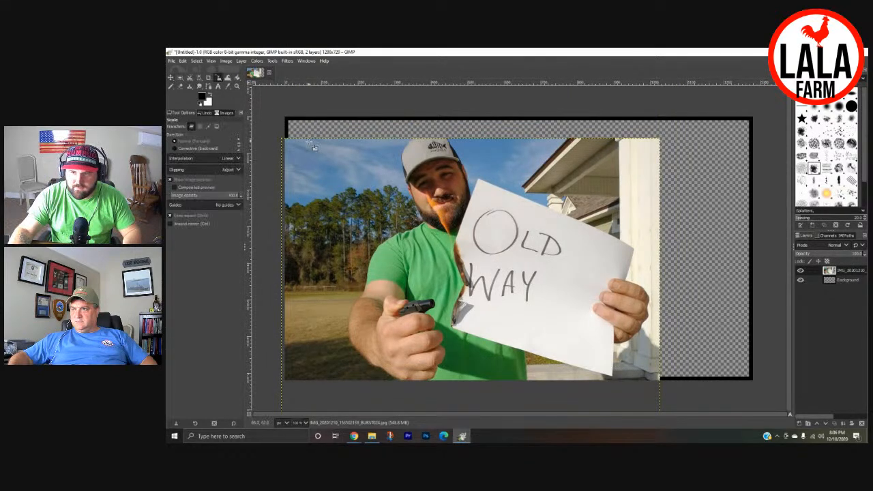
click(307, 145)
drag(286, 141, 251, 99)
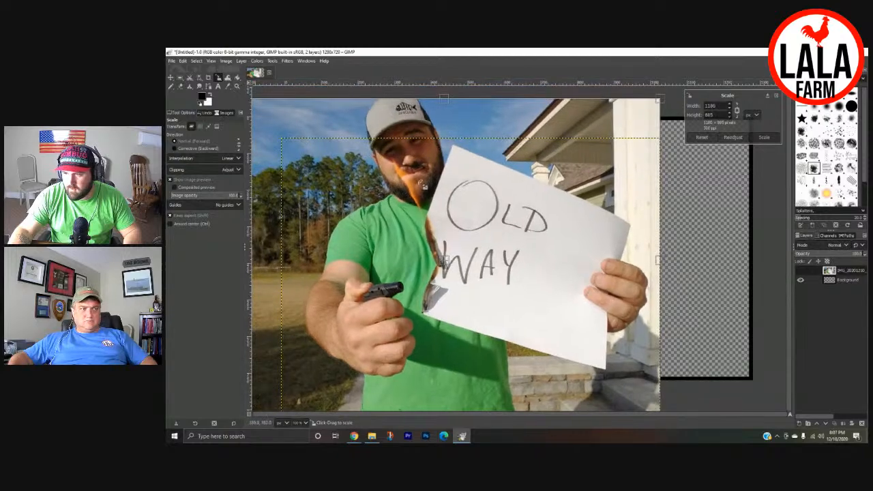
key(Return)
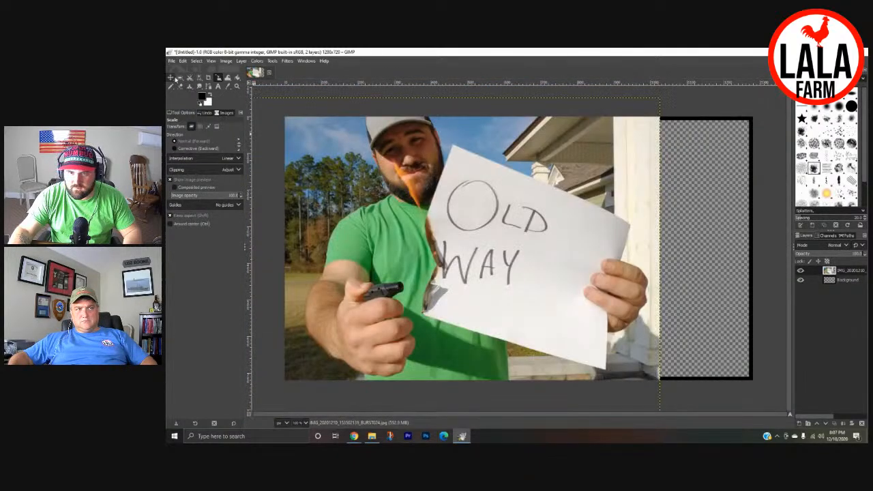
click(171, 77)
drag(462, 192, 463, 215)
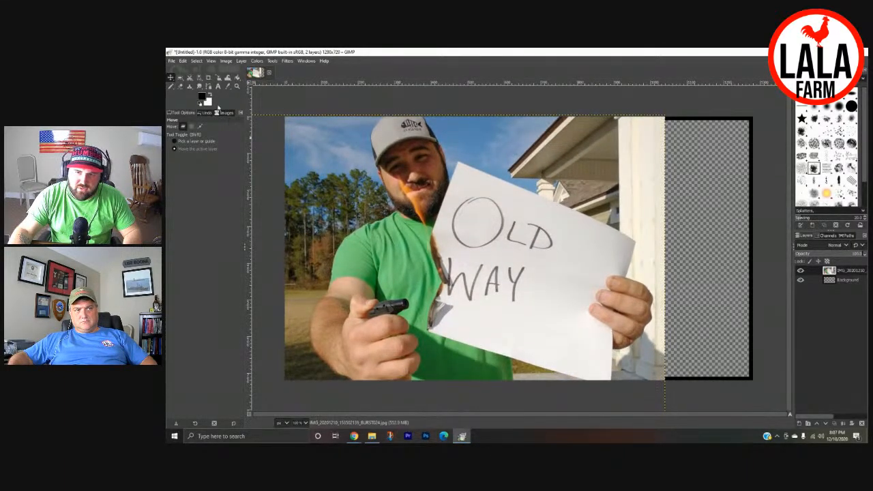
- Zoom in on the forearm and the hand holding the lighter, with the Paths tool active for tracing
click(209, 86)
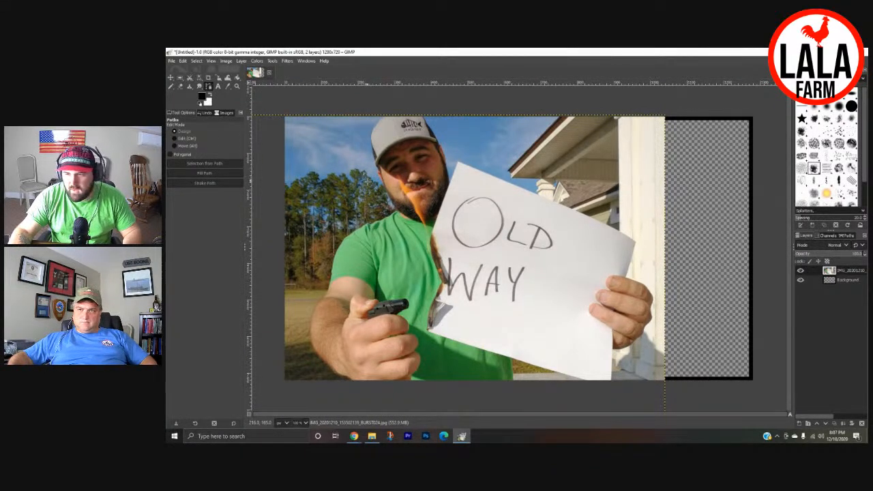
key(z)
click(335, 374)
click(336, 374)
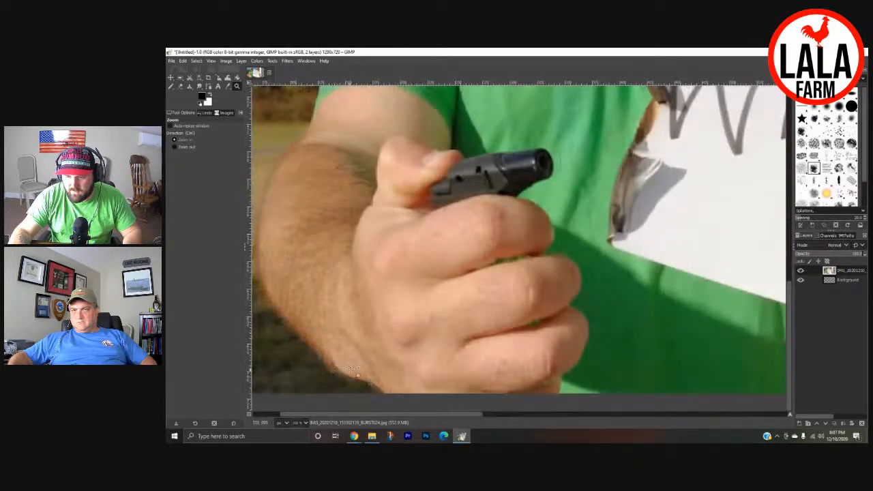
drag(339, 373, 367, 356)
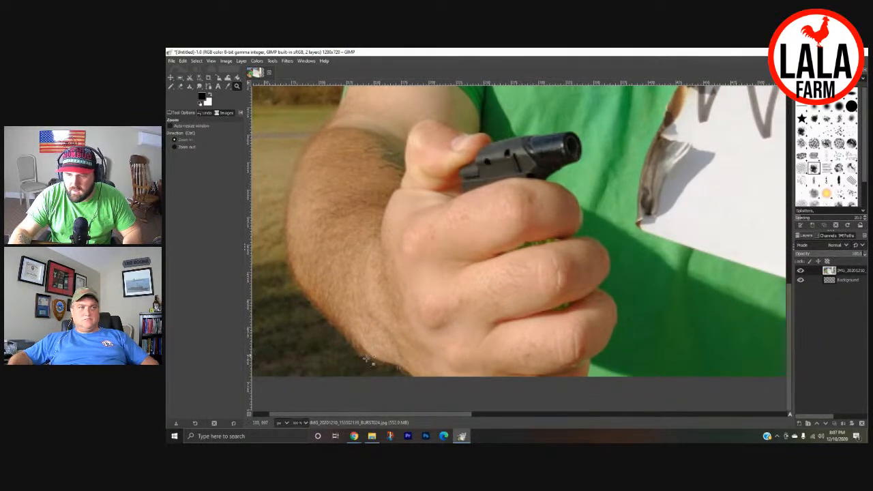
drag(410, 309, 482, 313)
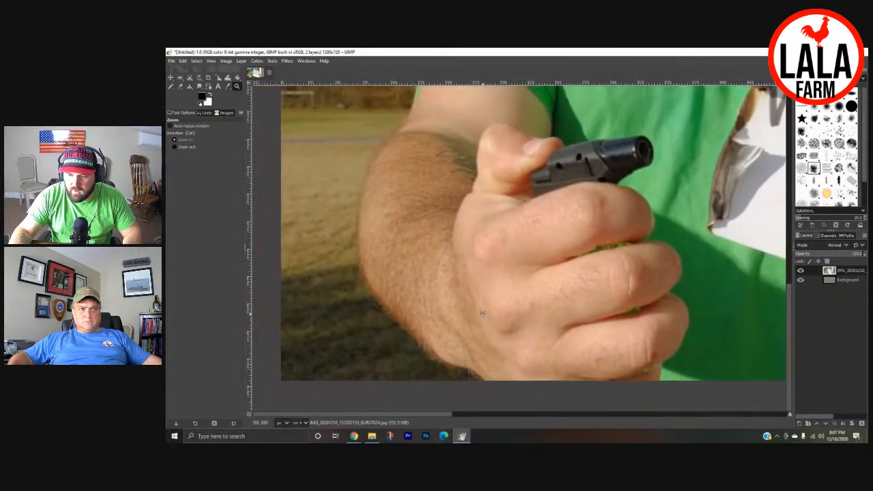
click(208, 87)
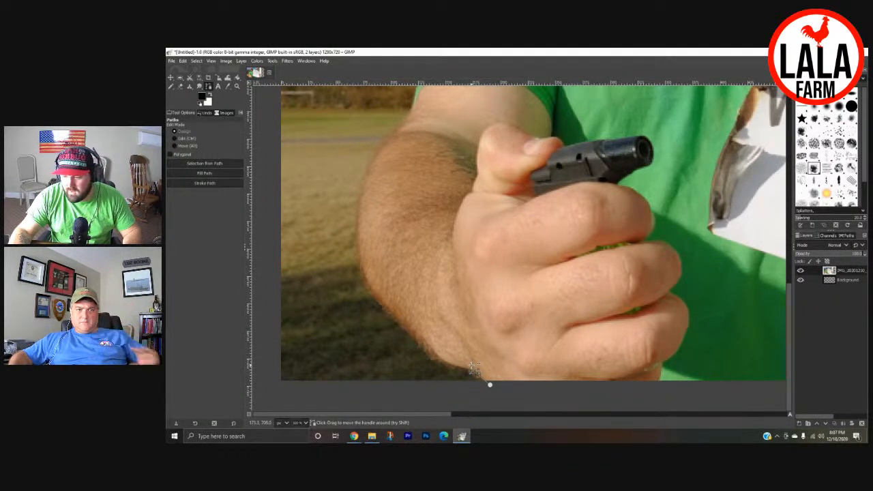
click(490, 385)
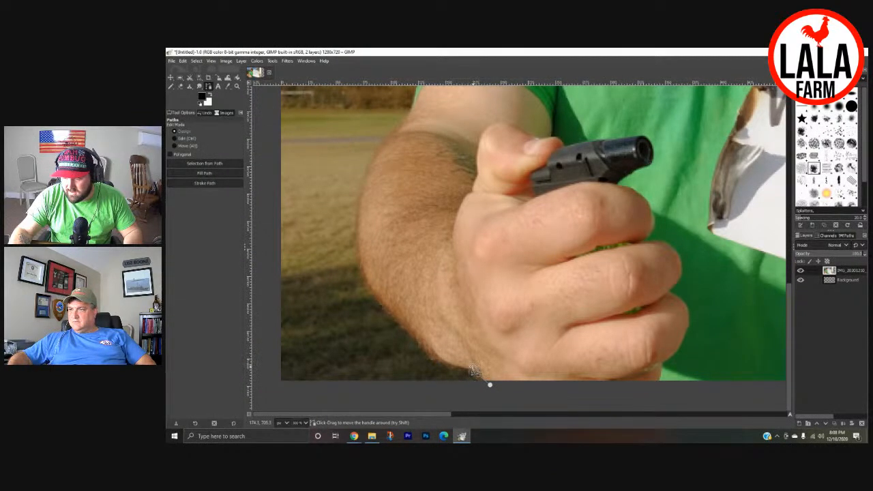
key(ctrl)
key(ctrl+z)
- Try out a curved path with several anchors placed freely across the hand and forearm
click(627, 228)
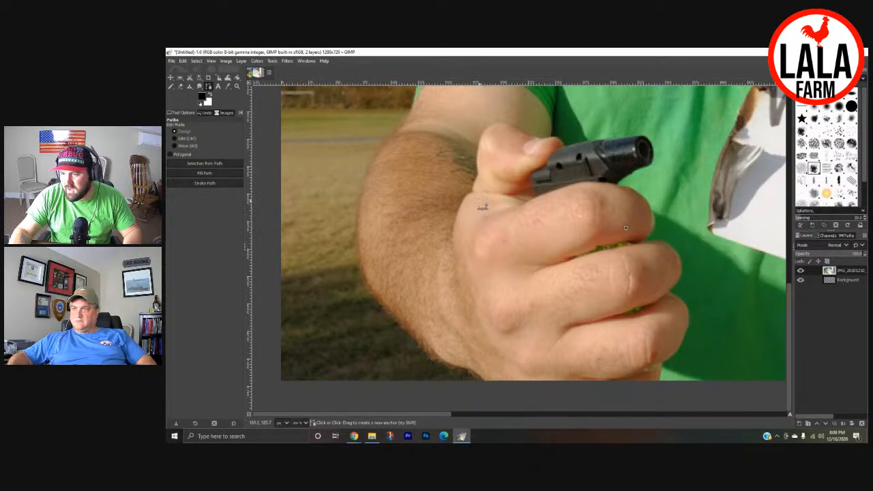
click(482, 201)
click(489, 179)
click(470, 229)
drag(471, 228, 419, 214)
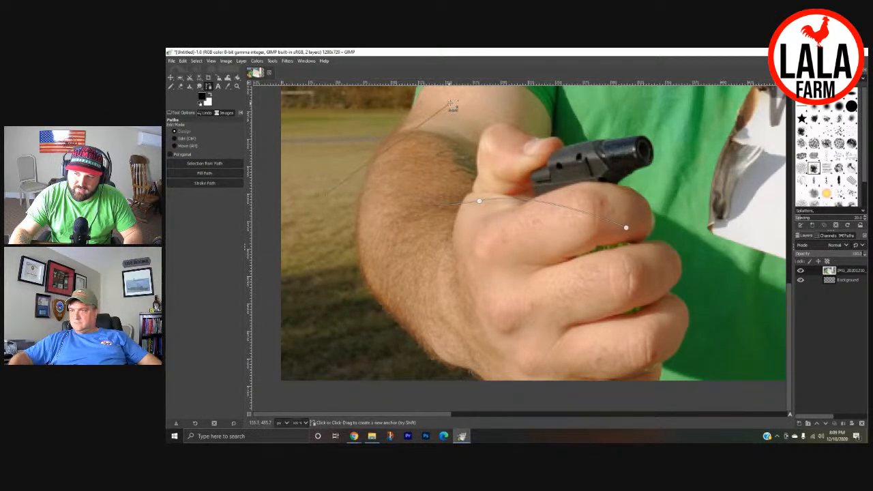
drag(522, 118, 464, 162)
click(412, 239)
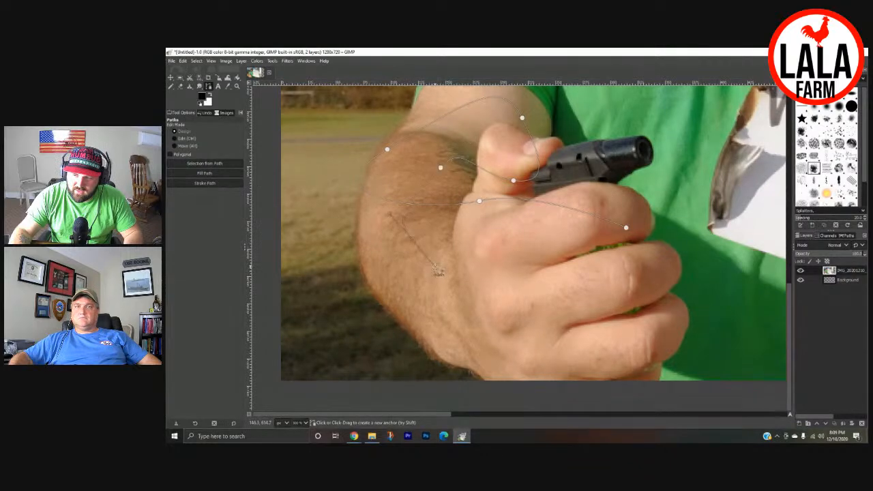
drag(490, 276, 520, 236)
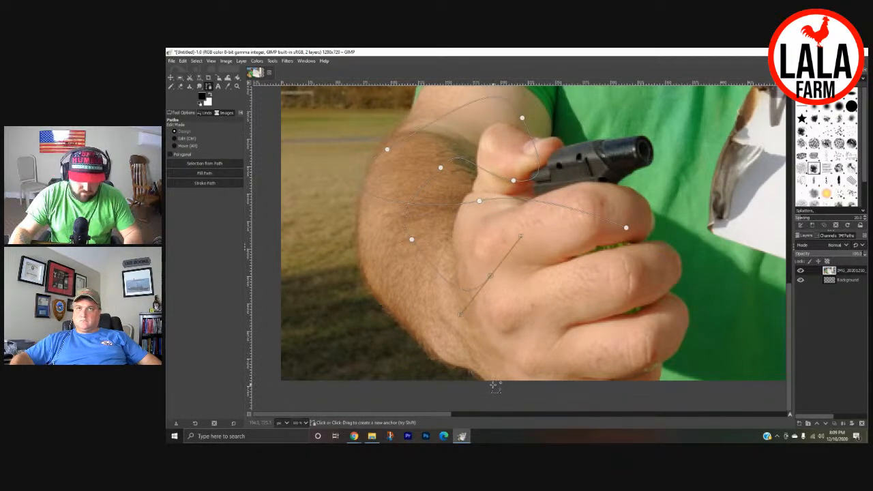
- Undo all anchors of the trial path across the hand and forearm
key(ctrl+z)
key(ctrl+z)
key(ctrl+z)
key(ctrl+z)
key(ctrl+z)
key(ctrl+z)
key(ctrl+z)
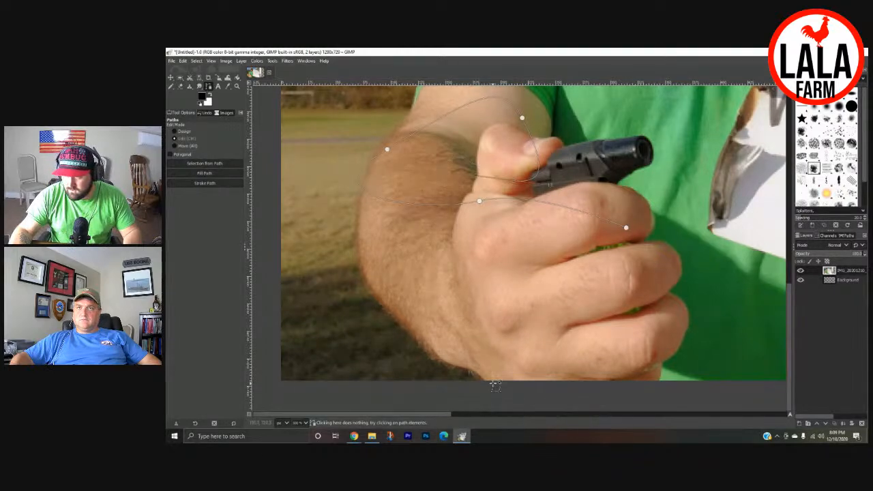
key(ctrl+z)
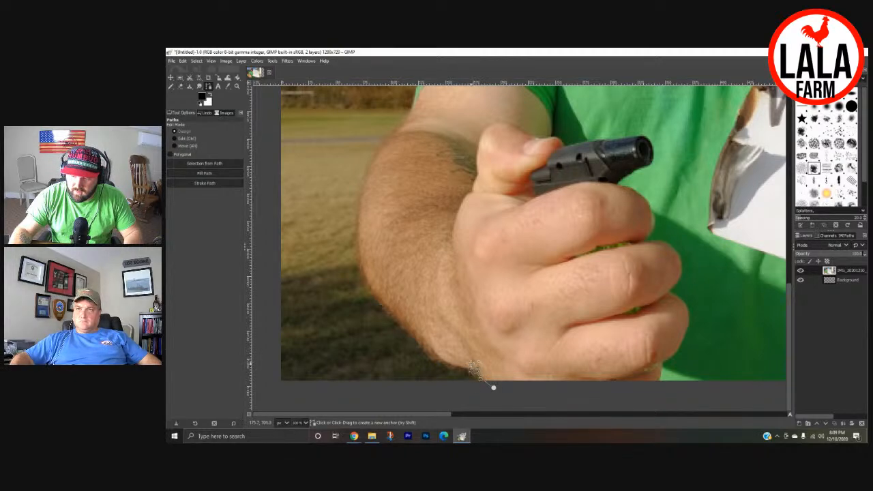
- Try curved path anchors along the wrist's lower edge and undo them back to the starting anchor
click(475, 371)
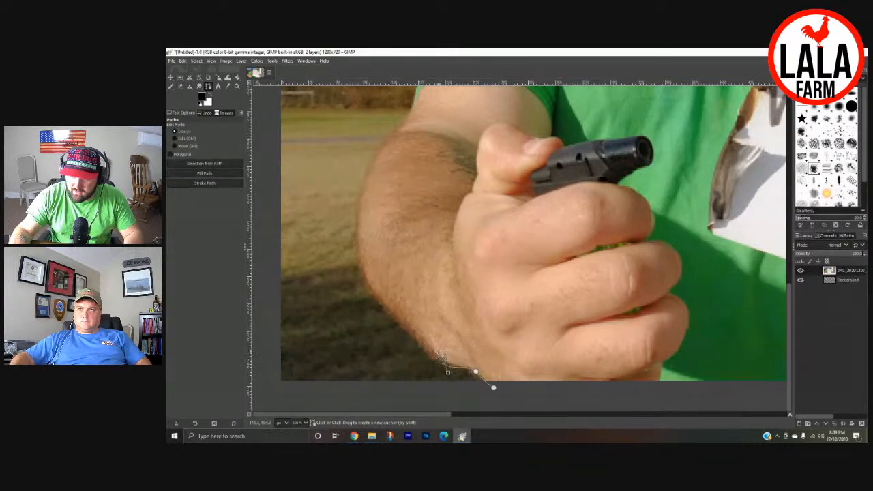
click(435, 354)
drag(434, 352, 435, 354)
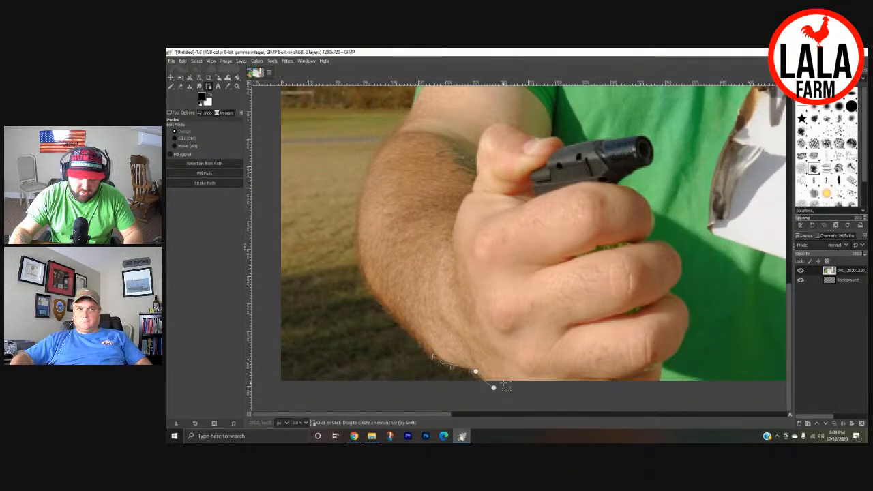
key(ctrl+z)
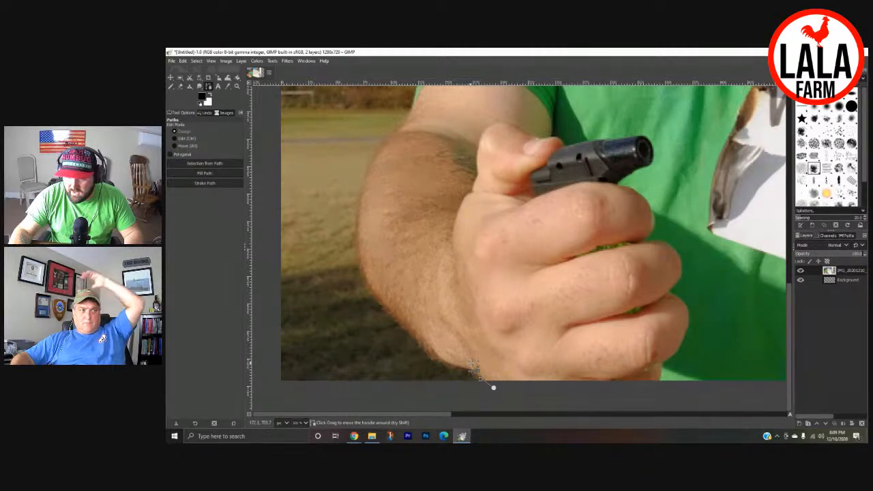
- Trace the underside of the forearm with curved path segments from the wrist toward the elbow
key(ctrl)
mouse_move(473, 369)
mouse_down()
mouse_move(426, 309)
mouse_move(464, 341)
mouse_move(463, 366)
mouse_up()
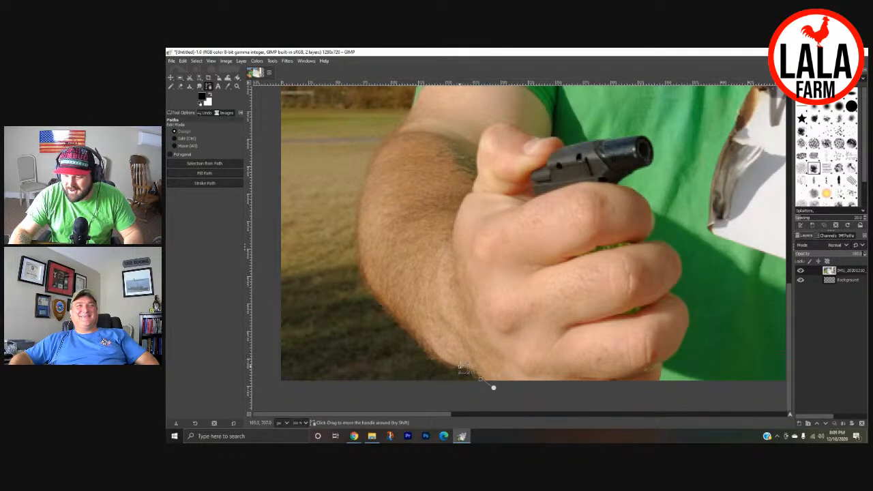
click(476, 372)
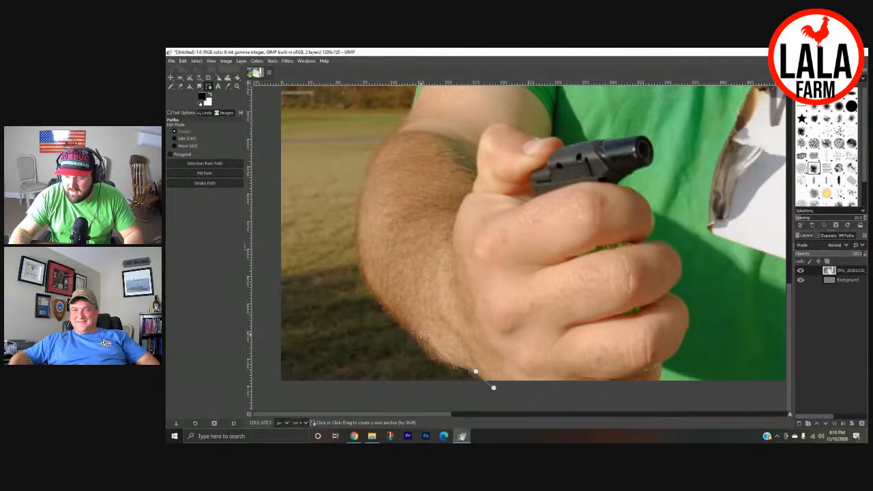
drag(374, 287, 370, 271)
- Continue the path around the outer edge of the forearm and up the arm to just below the shirt sleeve
scroll(373, 253, up, 10)
scroll(375, 249, down, 9)
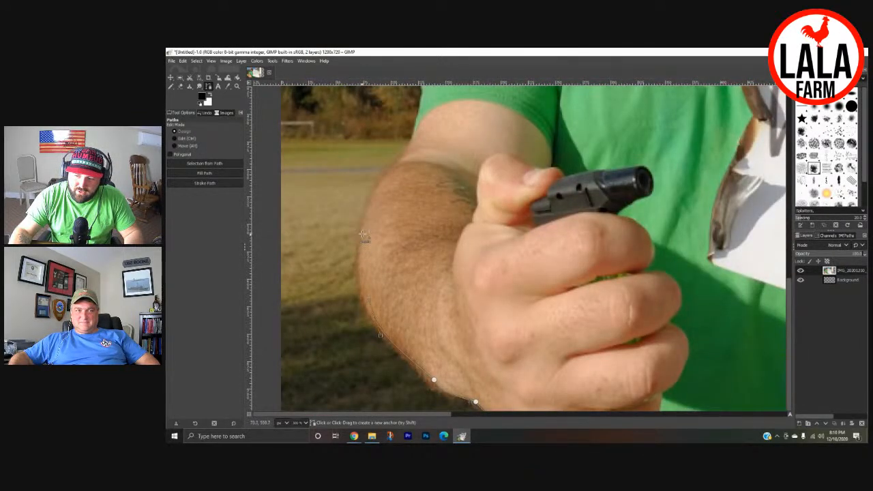
click(368, 145)
drag(368, 145, 363, 164)
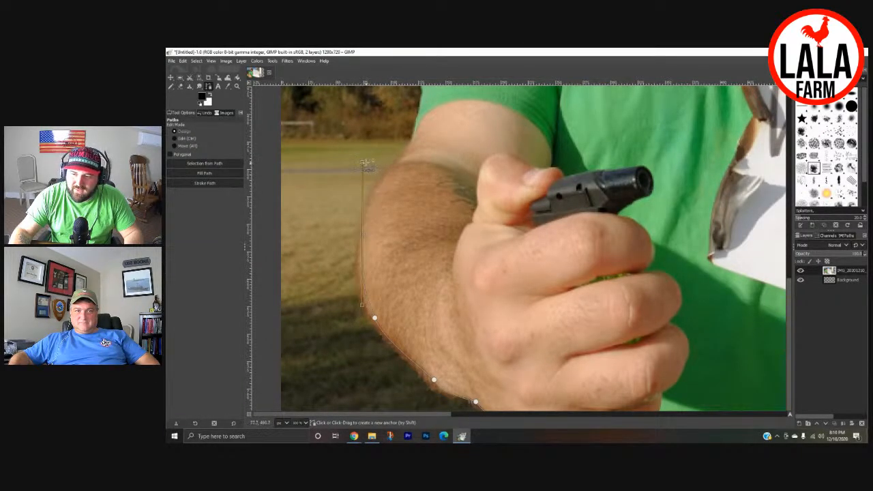
drag(362, 163, 371, 208)
drag(388, 173, 423, 117)
- Extend the path along the outer edge of the green sleeve and over the curve of the shoulder
scroll(424, 117, up, 5)
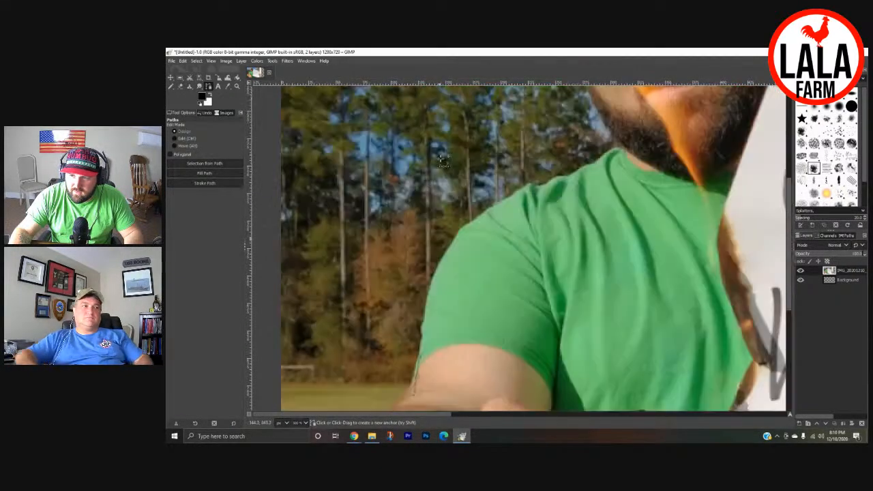
scroll(426, 136, down, 3)
drag(430, 150, 428, 127)
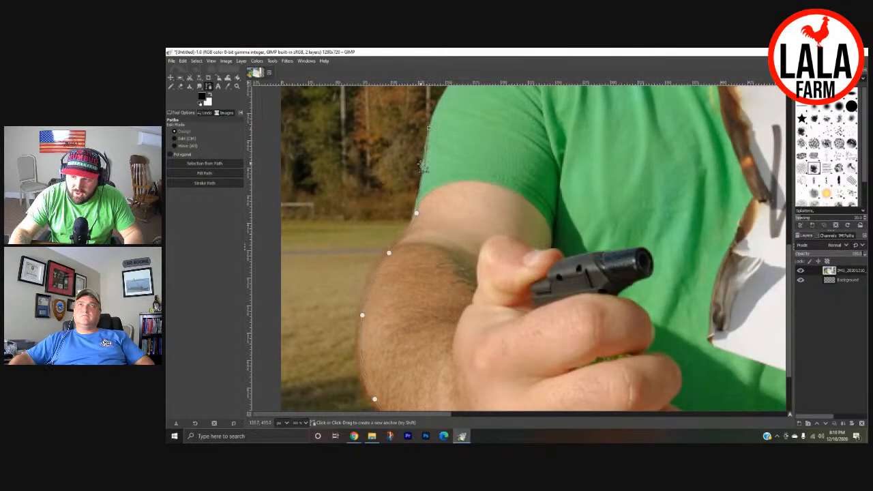
scroll(466, 153, up, 2)
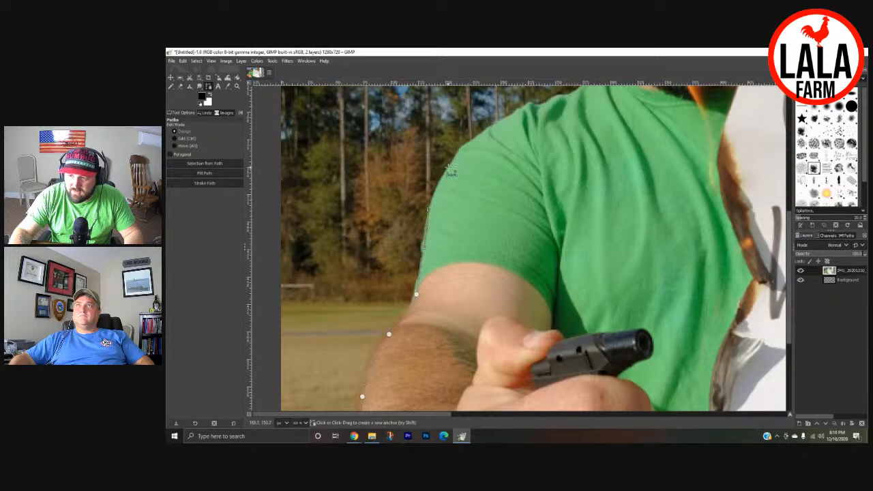
drag(453, 170, 517, 116)
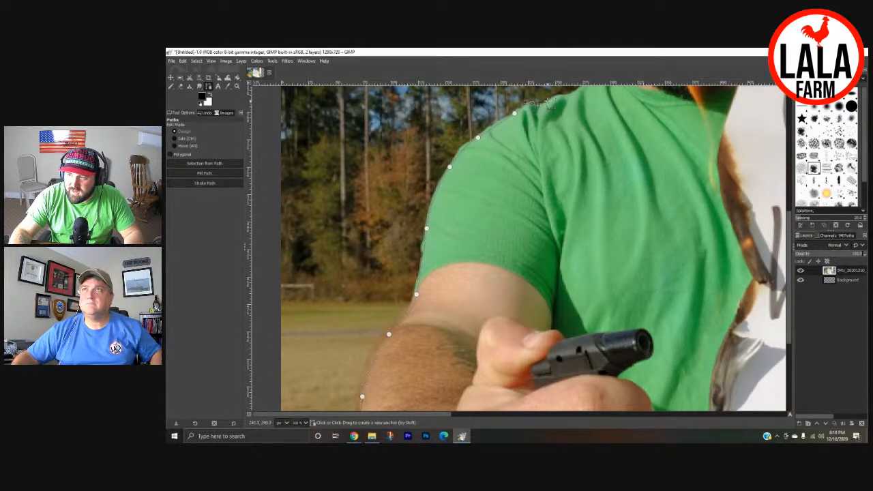
click(530, 104)
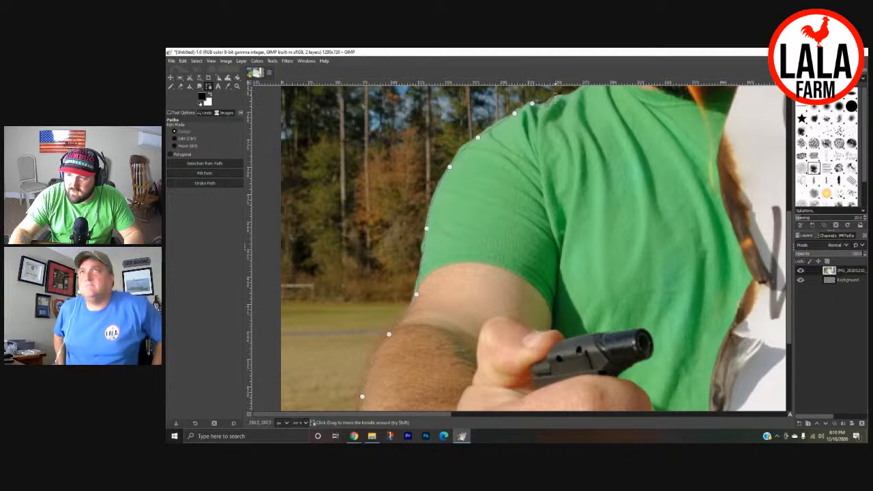
- Add closely spaced path anchors along the top of the shoulder up to the shirt collar beside the beard
scroll(585, 158, up, 3)
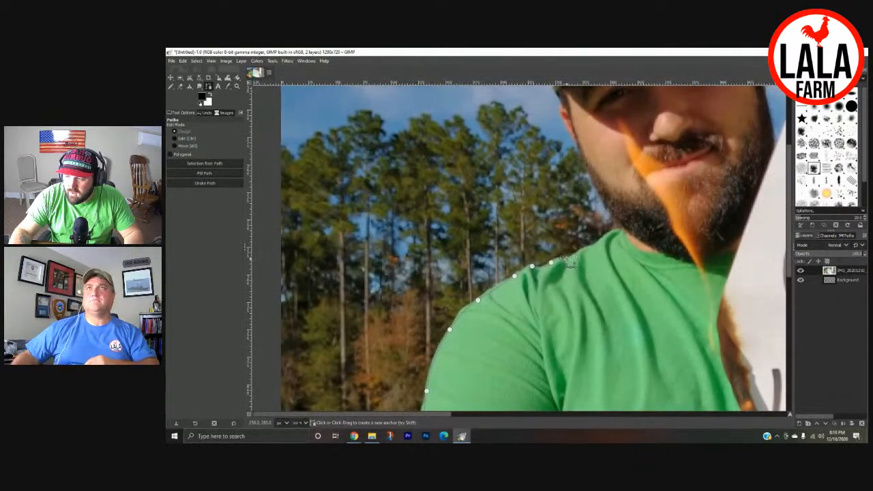
click(564, 259)
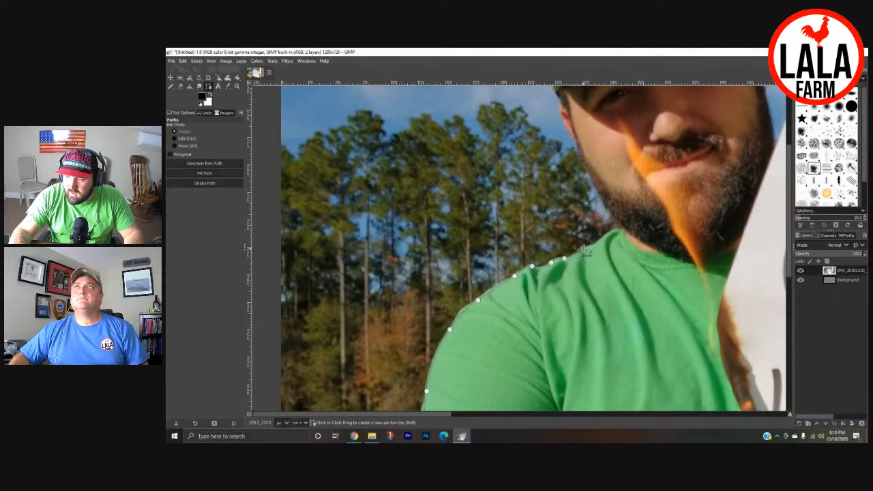
click(580, 251)
click(594, 247)
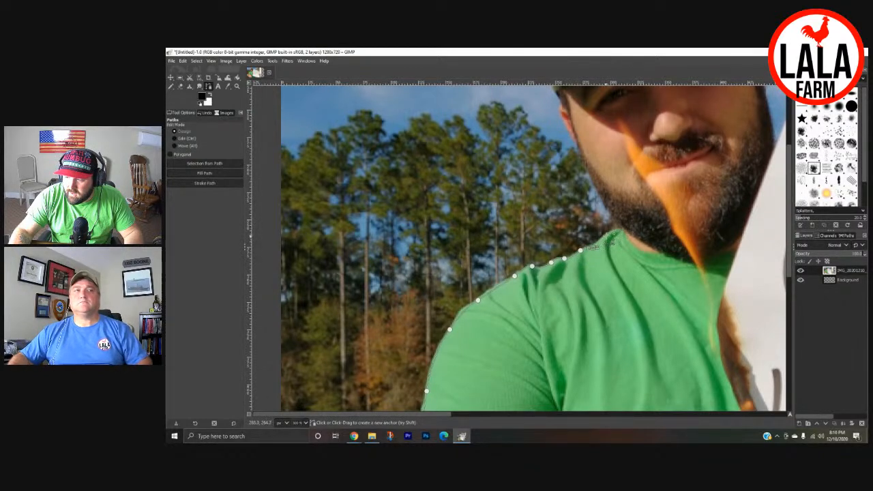
click(622, 231)
- Continue the path from the beard up the side of the face, around the ear to the cap brim
click(584, 161)
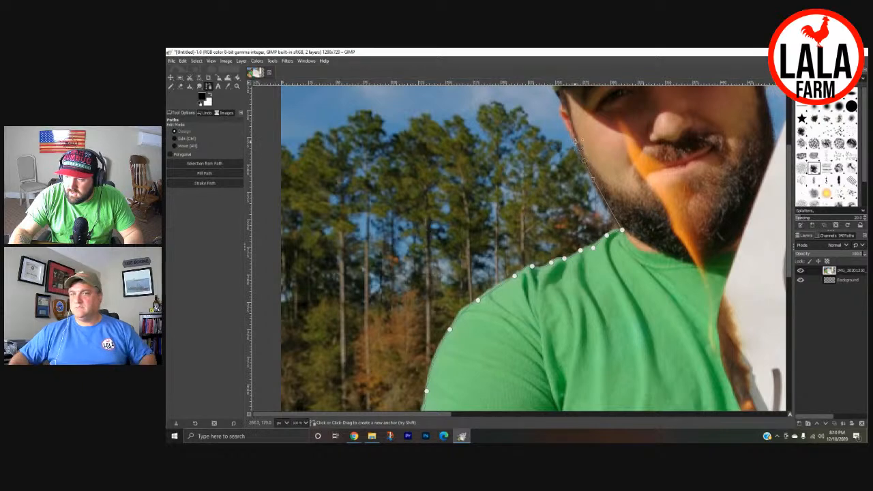
click(574, 134)
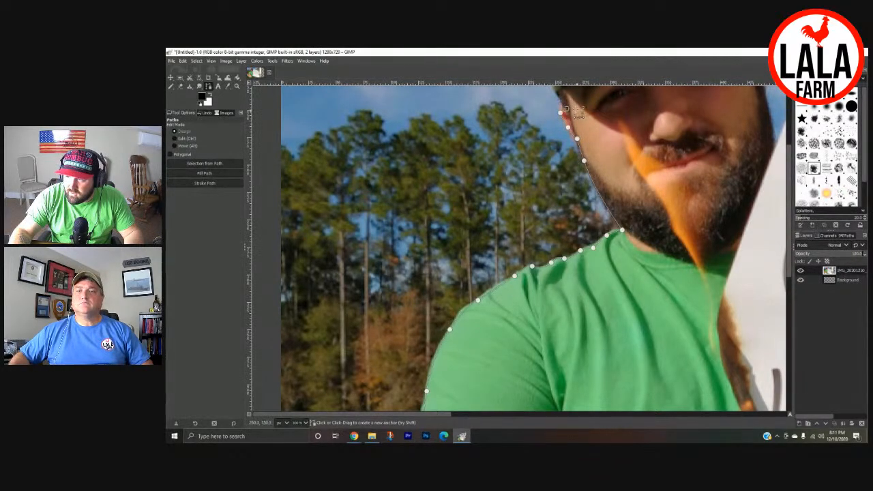
scroll(580, 116, up, 4)
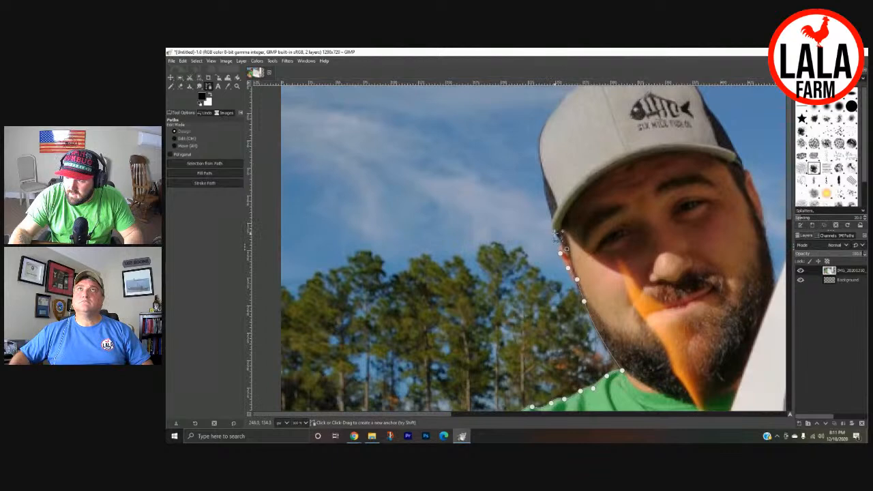
click(553, 227)
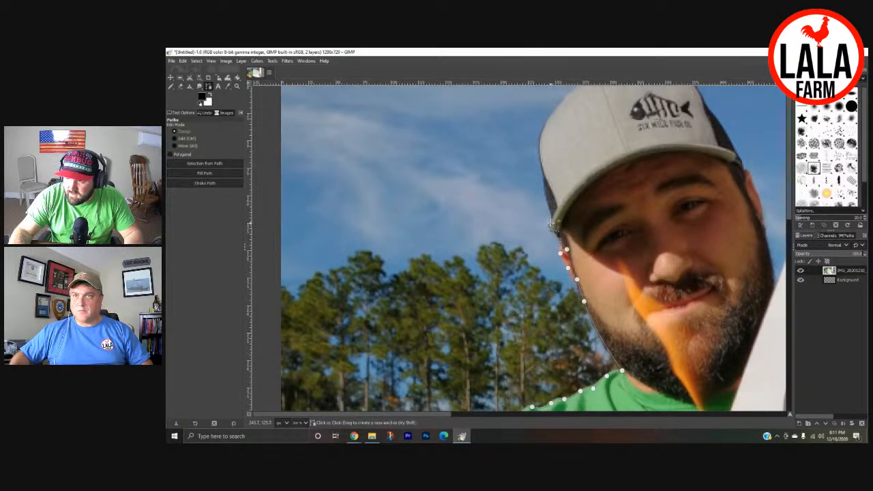
click(552, 219)
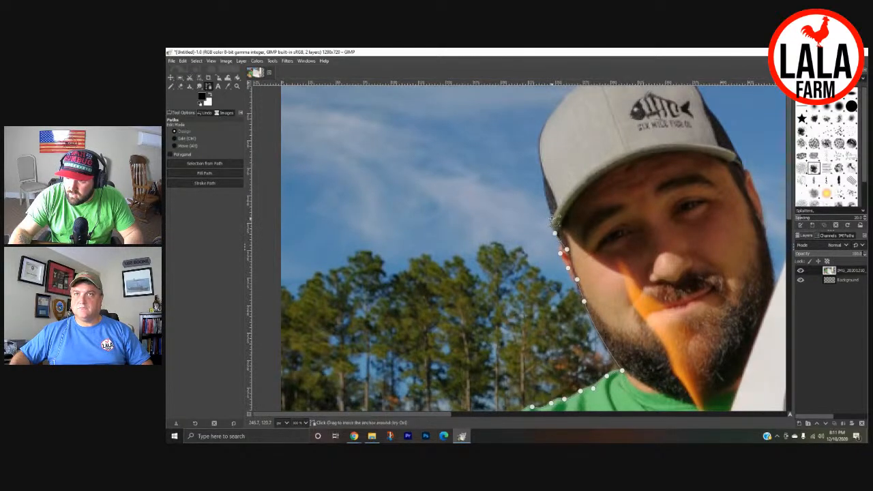
- Trace the cap's outer edge up from the brim and carry the path over the crown just above the image's upper edge
click(543, 179)
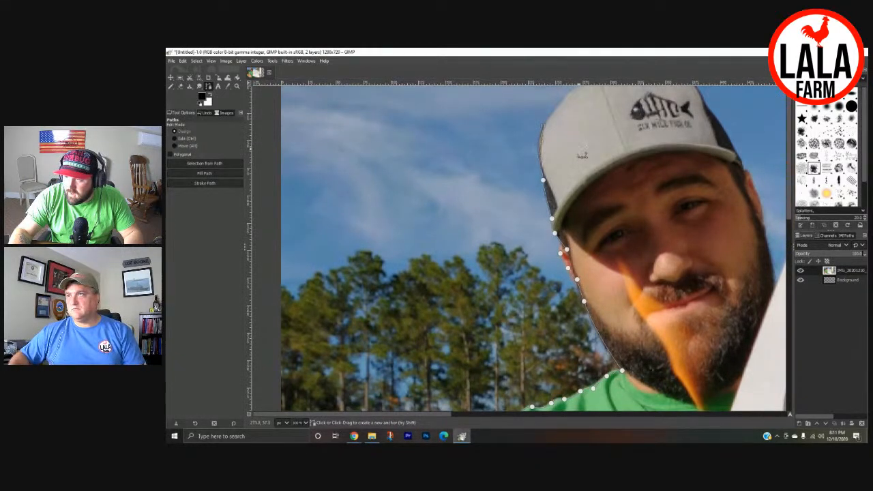
drag(600, 135, 538, 166)
click(544, 130)
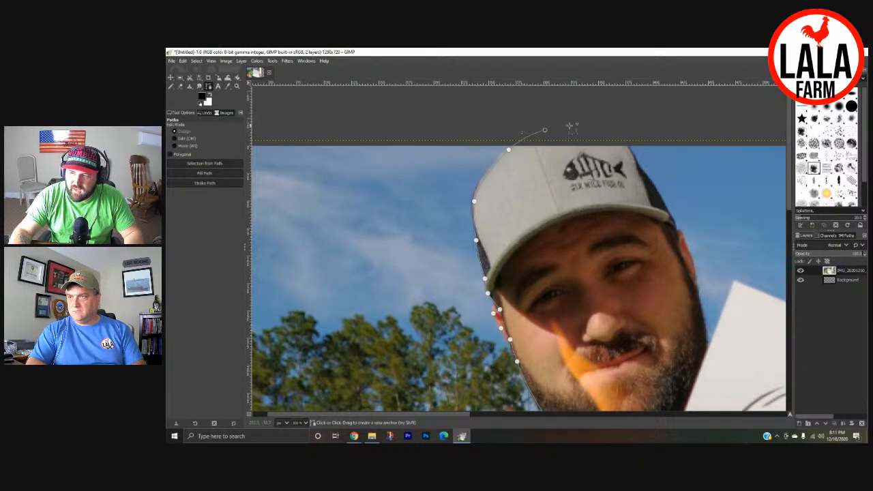
click(623, 129)
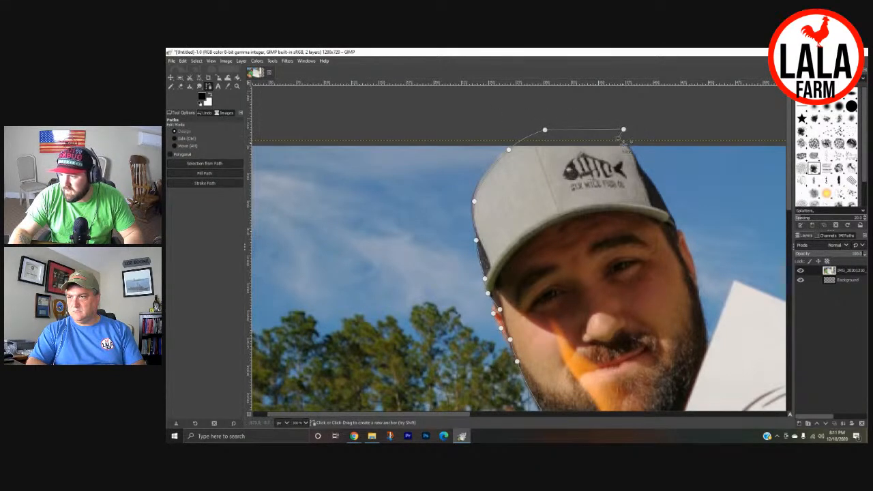
click(618, 138)
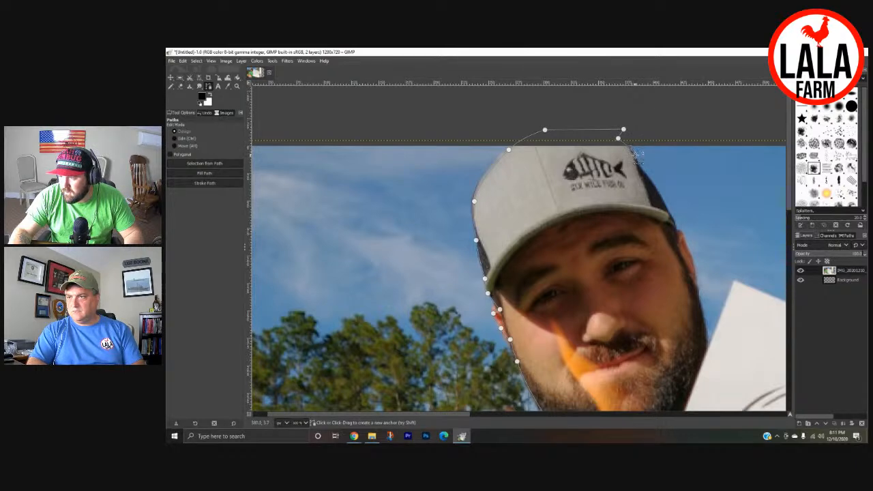
- Add path anchors down the far side of the cap, from the crown to the brim above the ear
click(633, 152)
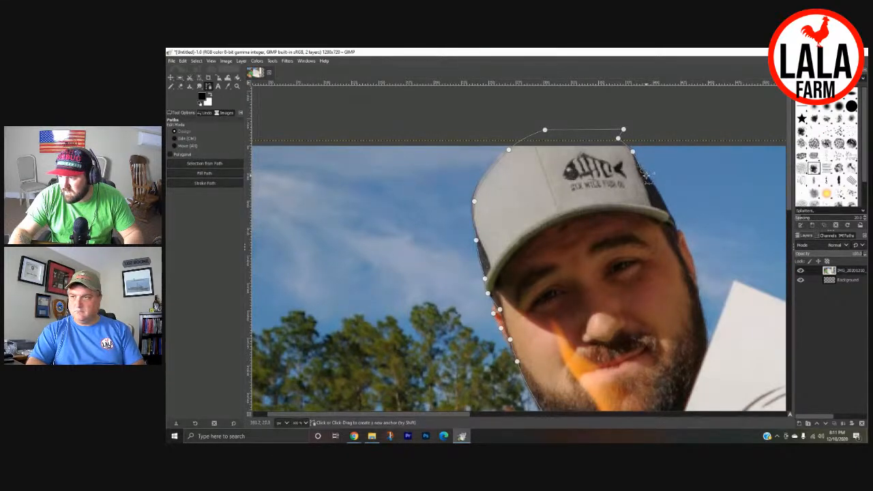
click(642, 170)
click(653, 185)
click(661, 200)
click(675, 224)
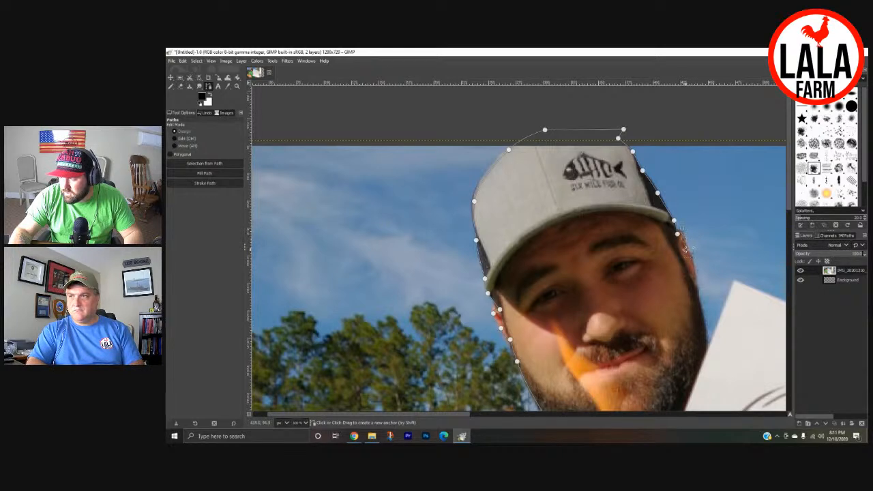
- Follow the far ear and the edge of the beard with path anchors down to the paper sign
click(695, 282)
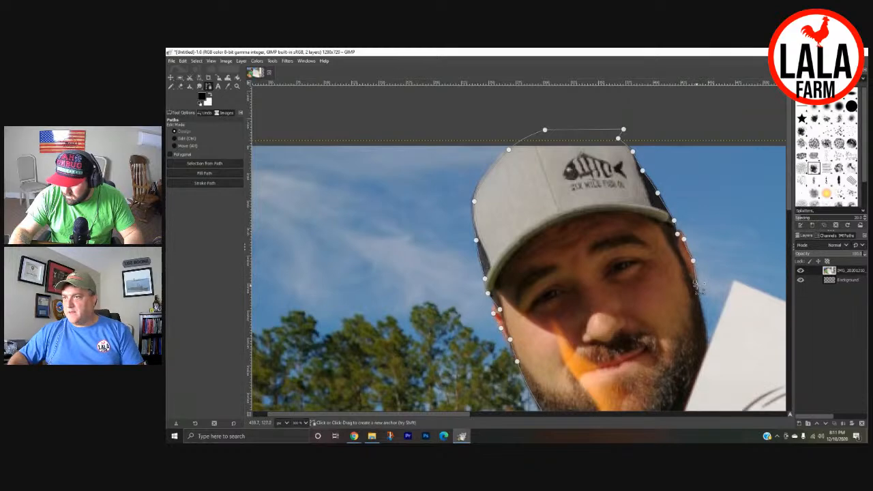
click(701, 300)
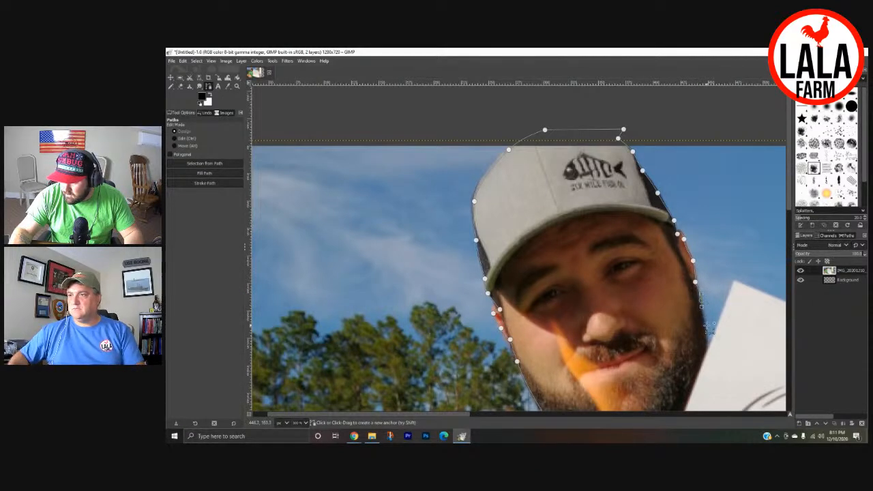
drag(707, 329, 708, 349)
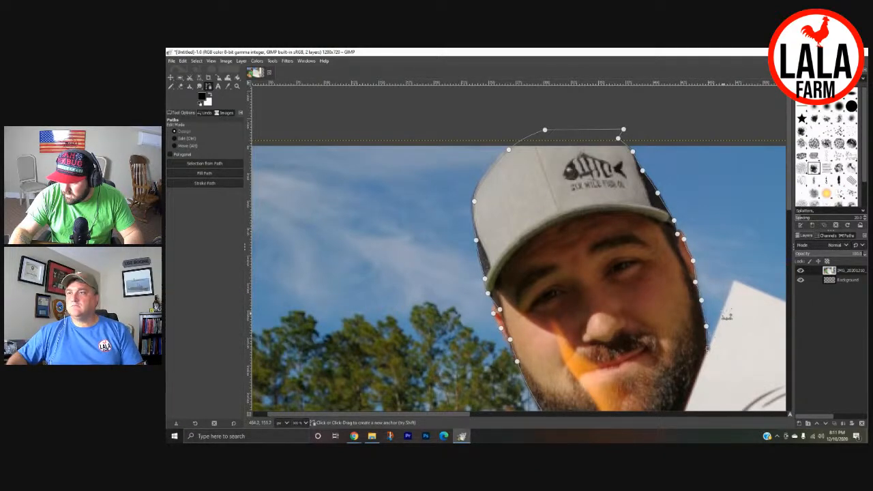
- Outline the sign from its upper corner along the top edge to the far corner and down to the fingers
click(735, 281)
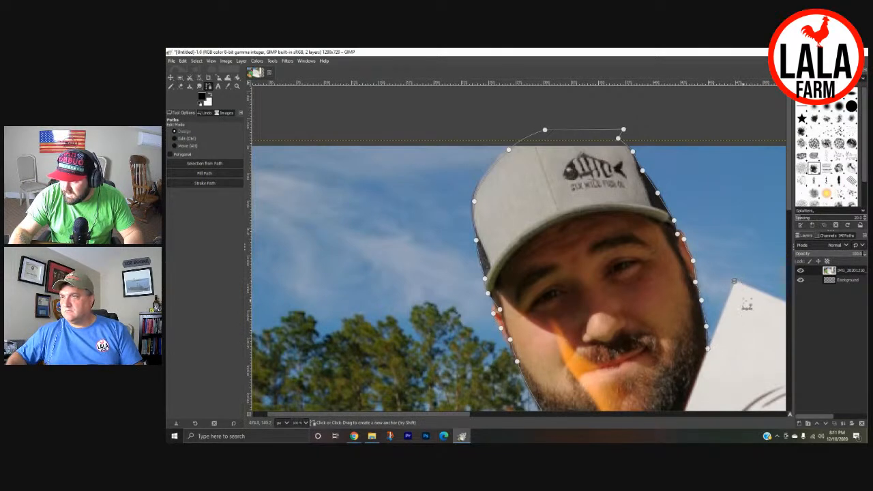
drag(734, 316, 351, 225)
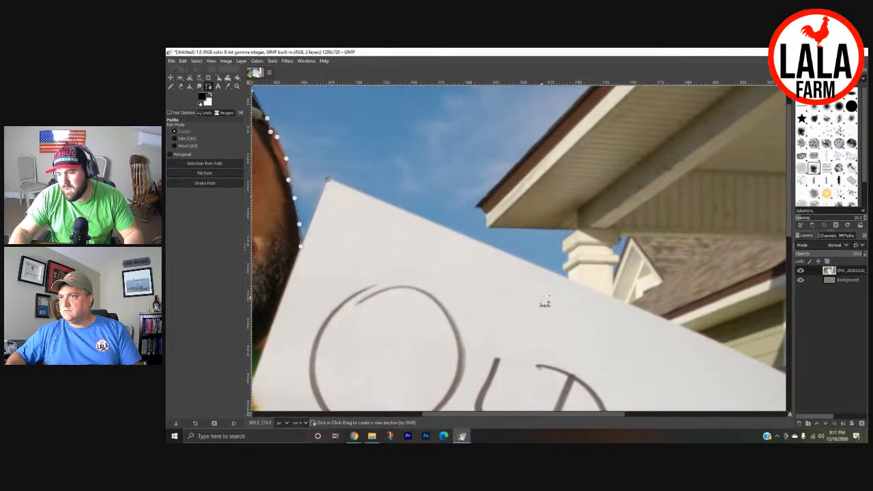
drag(537, 304, 371, 244)
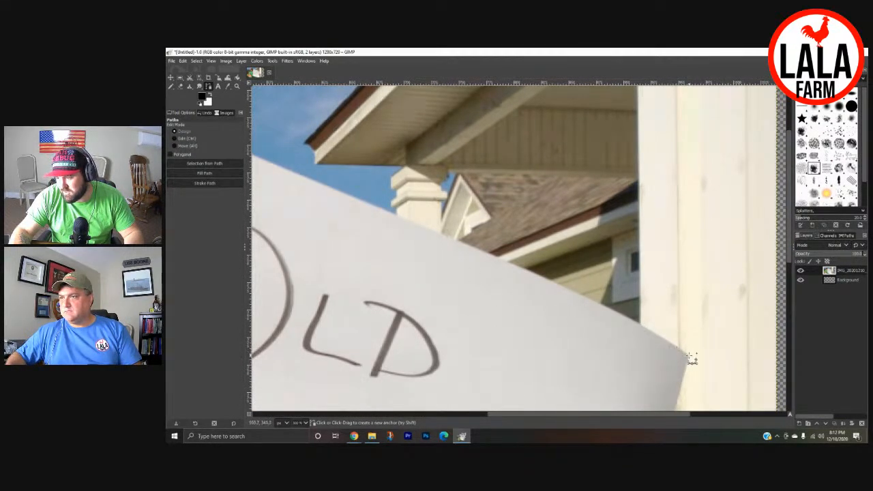
drag(382, 243, 442, 104)
drag(619, 241, 513, 244)
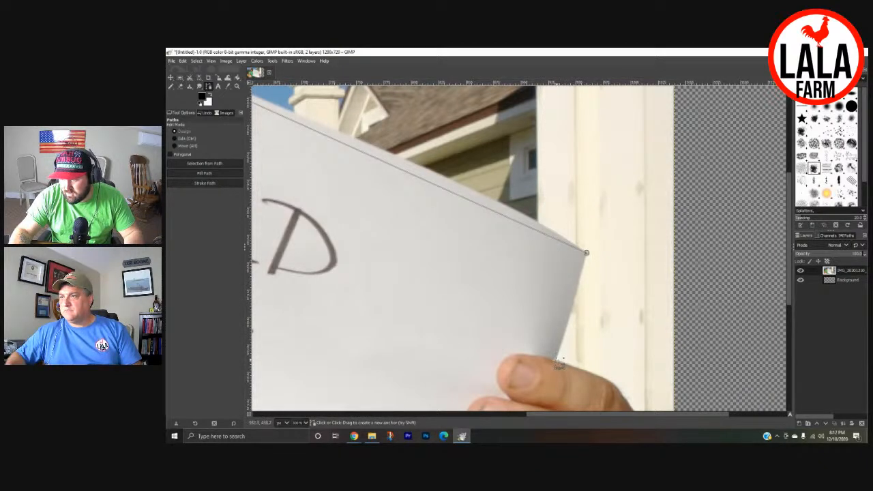
click(557, 363)
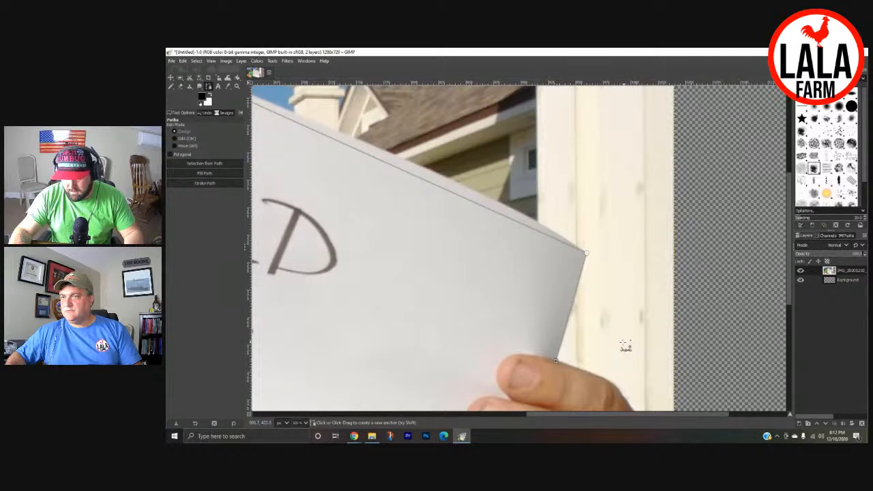
- Trace the path over the index finger and around the outer knuckles of the hand holding the sign
key(space)
drag(561, 247, 539, 224)
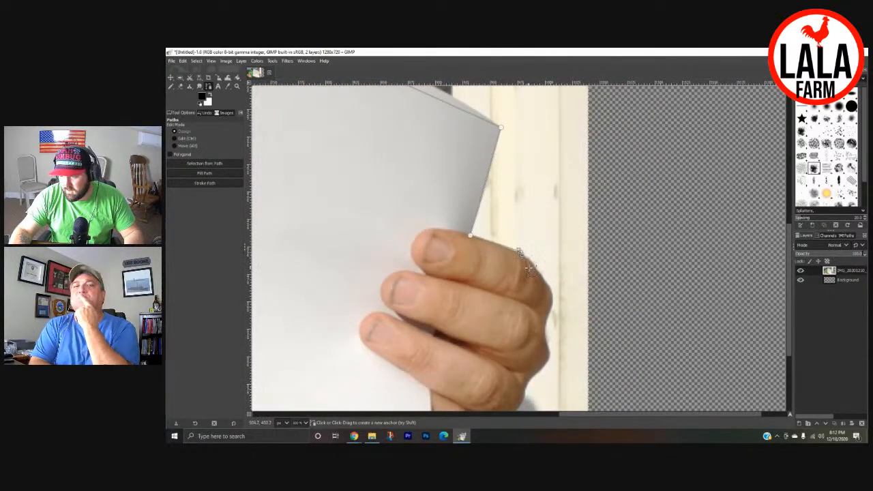
click(540, 276)
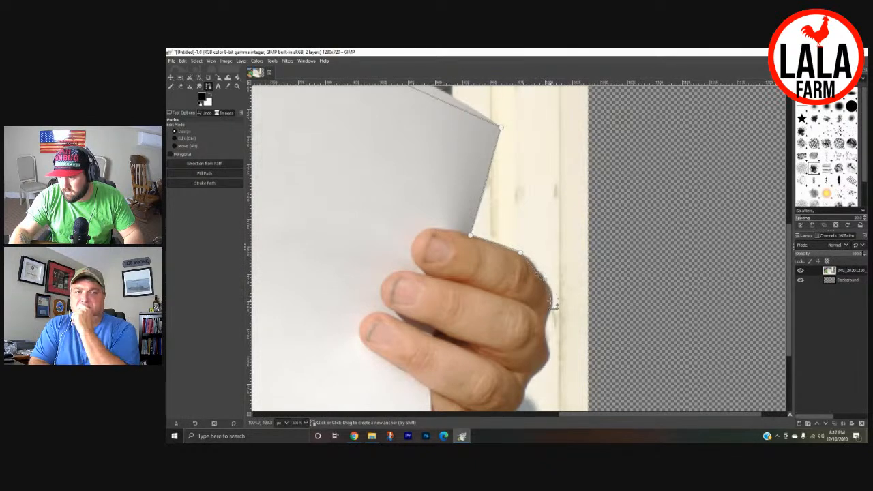
click(551, 304)
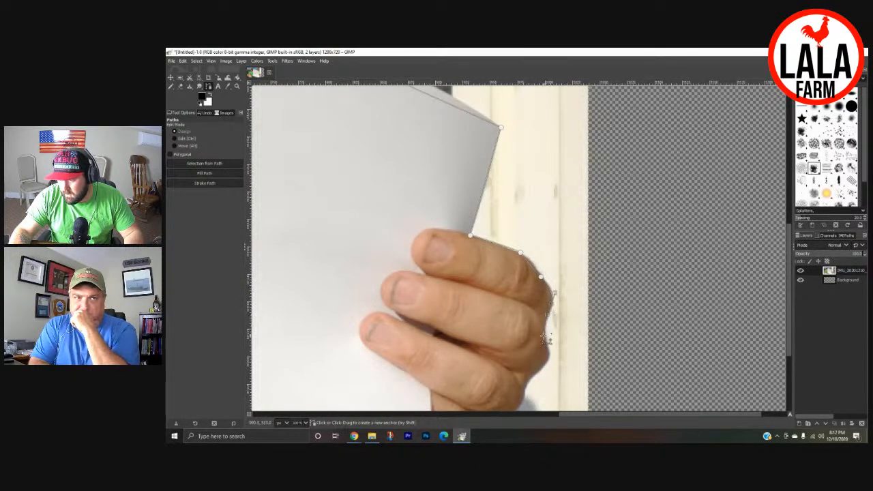
click(543, 336)
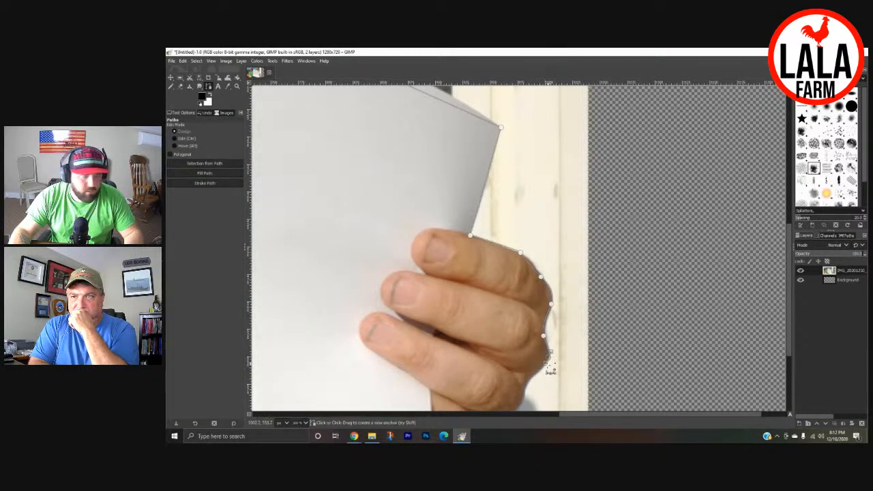
- Continue the path around the lower fingers of the hand back to the sign's side edge
drag(528, 379, 624, 230)
drag(579, 267, 563, 279)
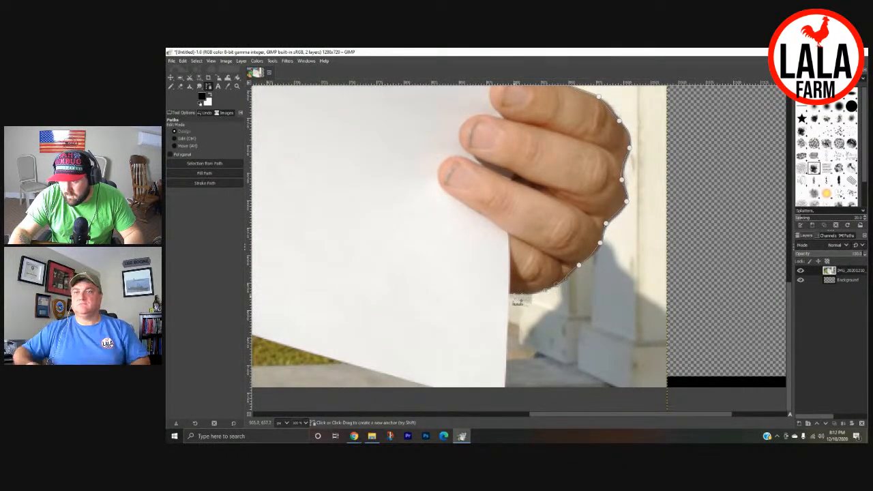
click(509, 294)
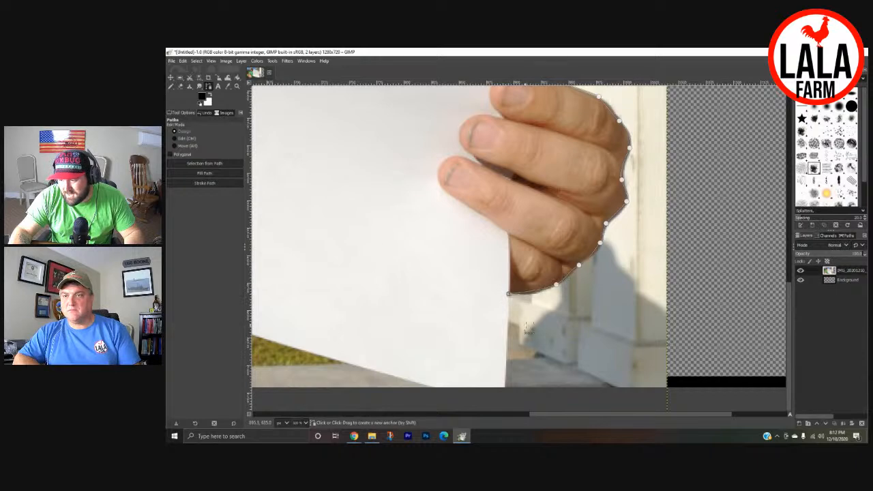
- Run the path down the sign's side edge, just past the image's lower edge, and back to the sign's bottom edge
scroll(538, 350, down, 2)
scroll(538, 349, left, 1)
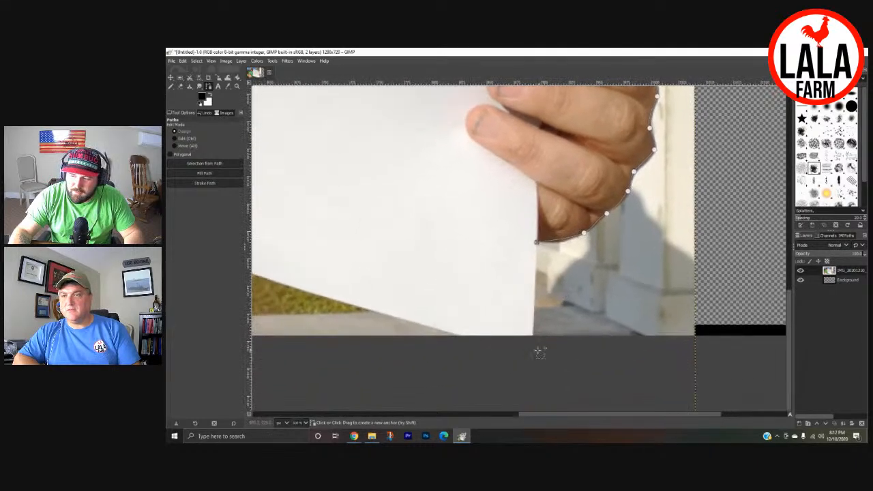
click(534, 347)
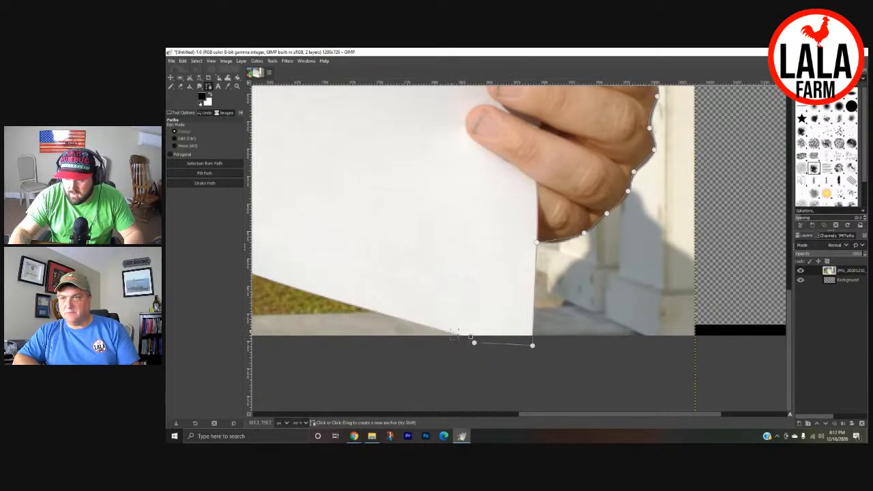
drag(375, 315, 575, 385)
scroll(575, 384, left, 3)
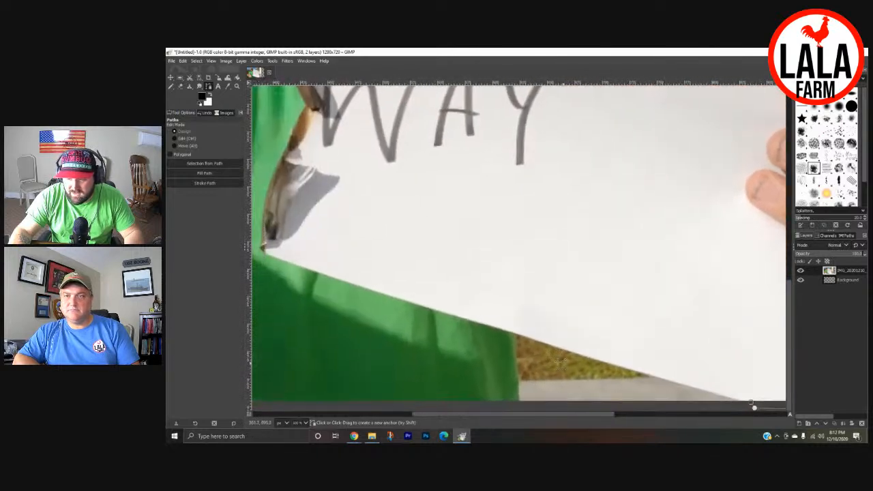
- Extend the path along the sign's bottom edge to the shirt, down the shirt's side, and below the image toward the gun hand
click(518, 334)
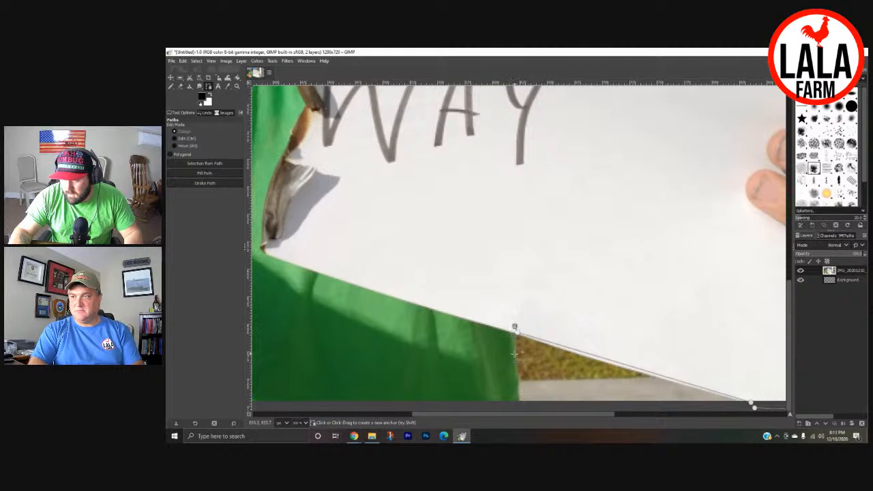
click(518, 404)
scroll(614, 334, down, 1)
scroll(614, 334, left, 2)
scroll(615, 335, down, 1)
scroll(615, 335, left, 2)
click(440, 312)
- Close the path by connecting its last anchor to the starting anchor below the wrist, and fit the whole image in view
scroll(562, 323, up, 1)
scroll(562, 323, left, 3)
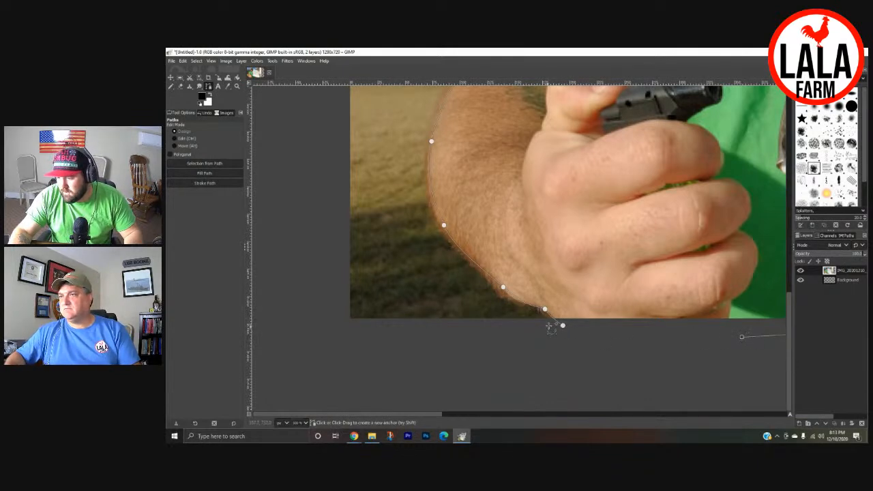
key(ctrl)
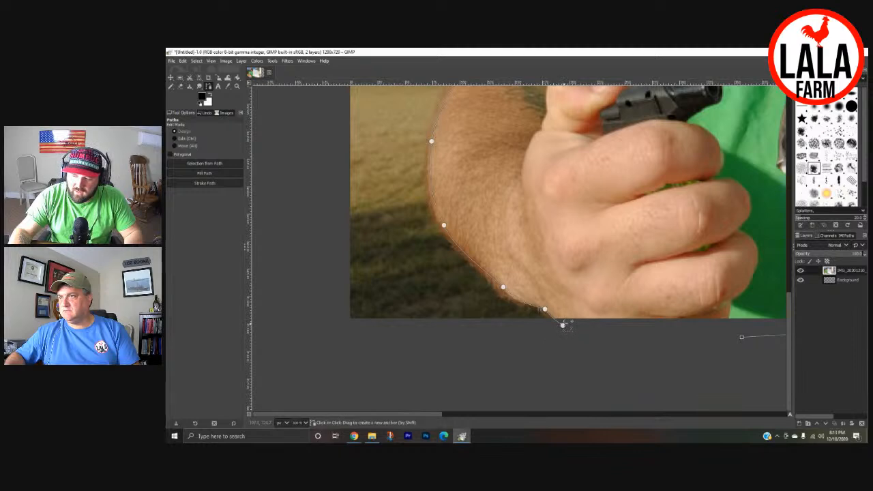
key(ctrl)
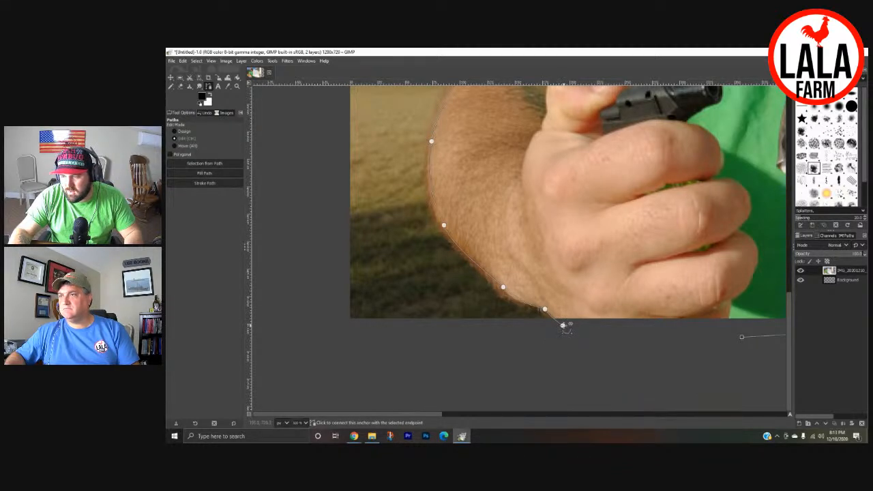
ctrl+click(564, 327)
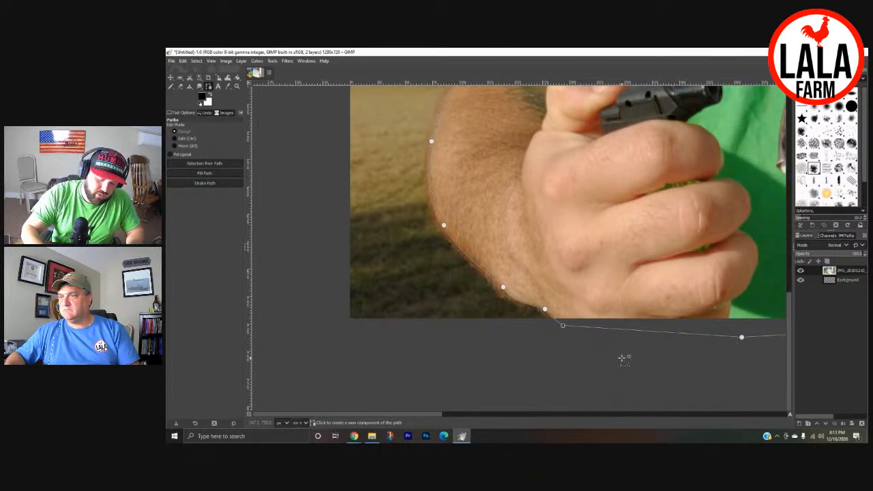
key(ctrl)
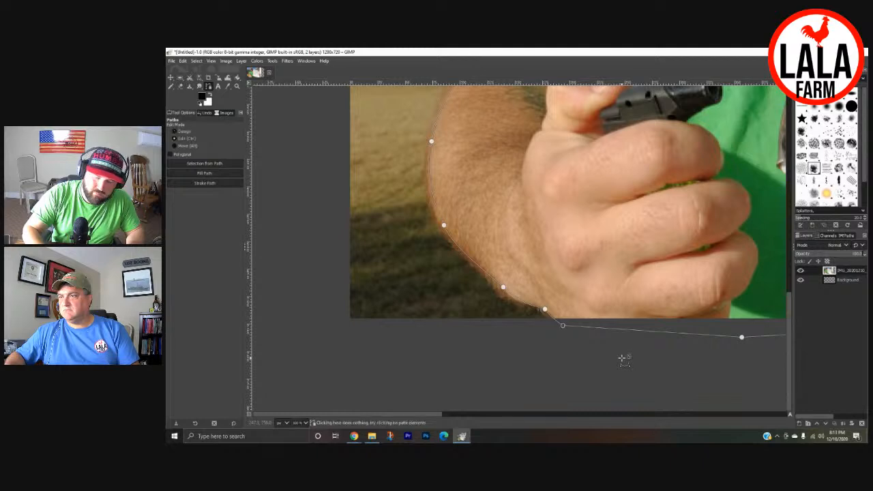
key(ctrl+shift+j)
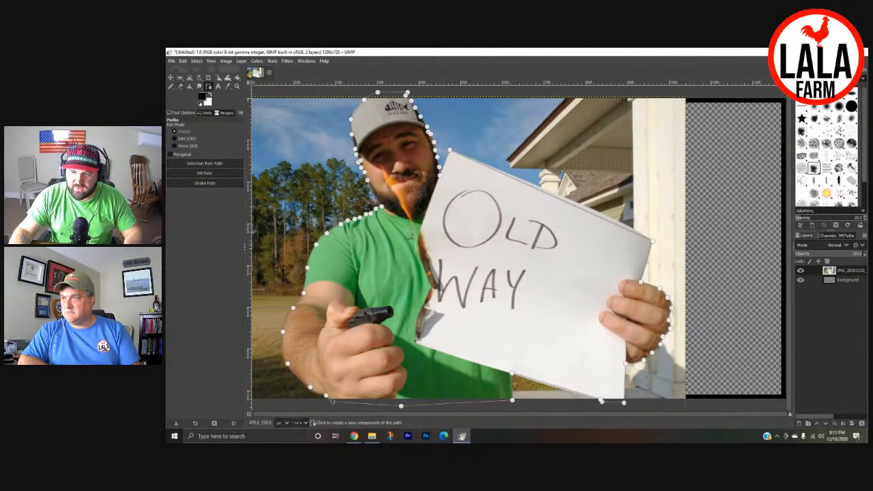
- Convert the closed path to a selection and cut the man and sign out of the photo layer
right_click(404, 216)
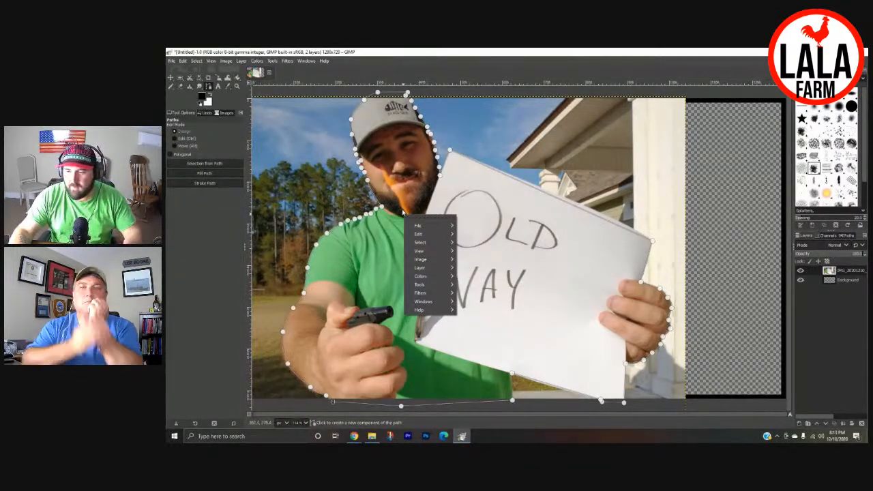
mouse_move(421, 244)
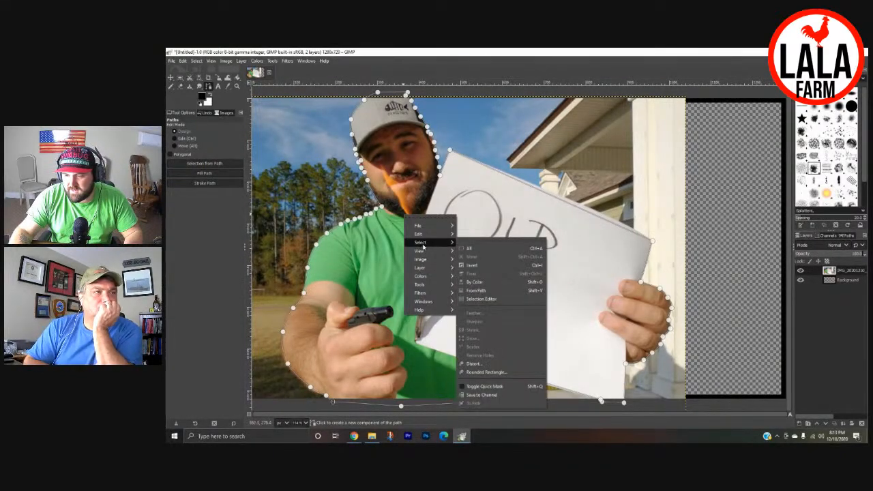
click(487, 292)
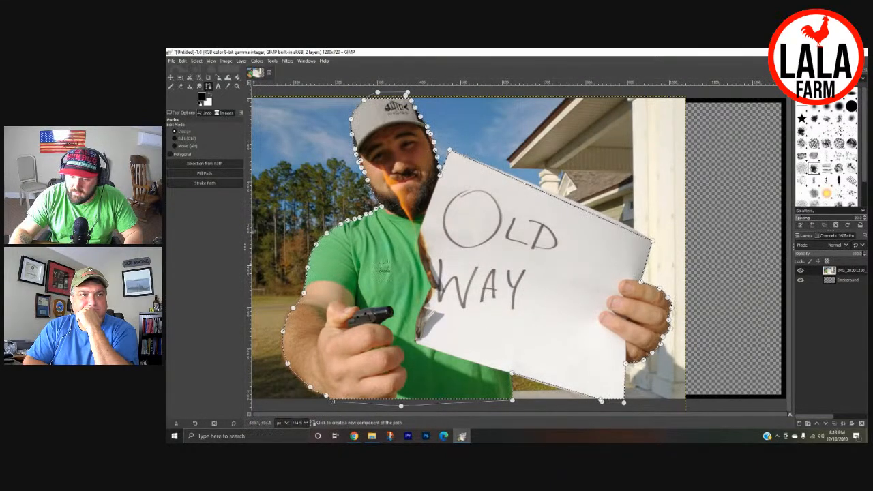
click(171, 79)
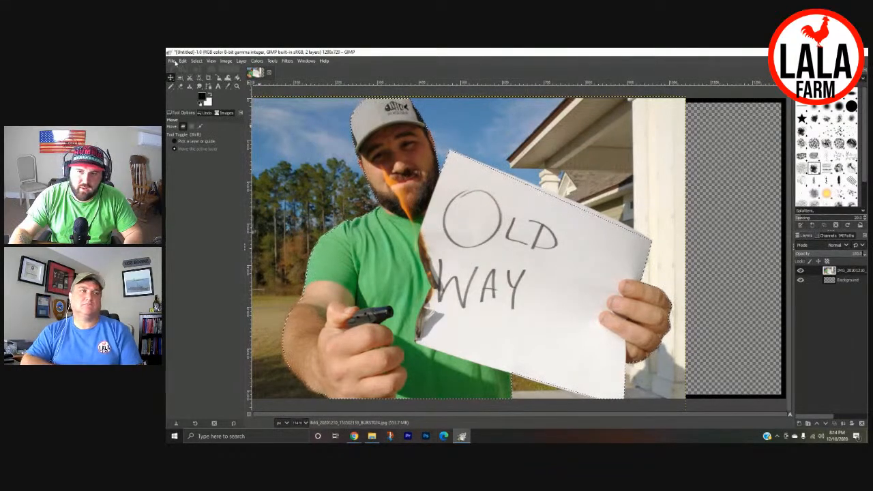
click(183, 61)
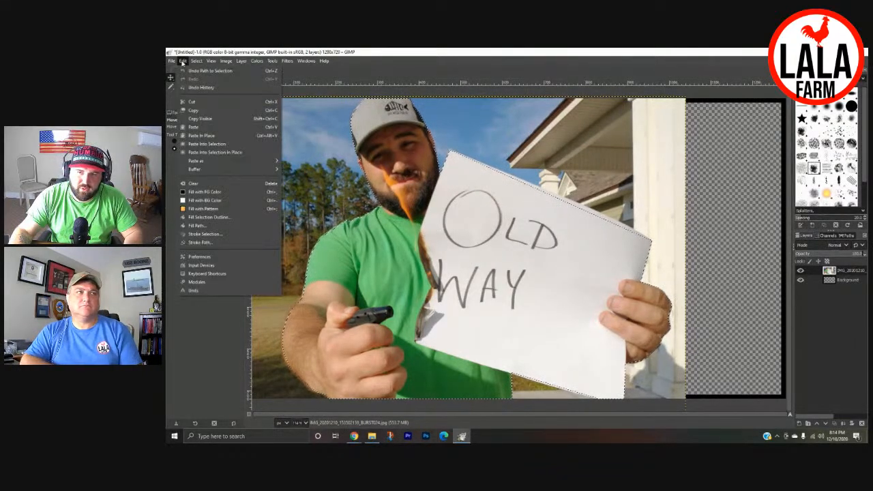
click(193, 103)
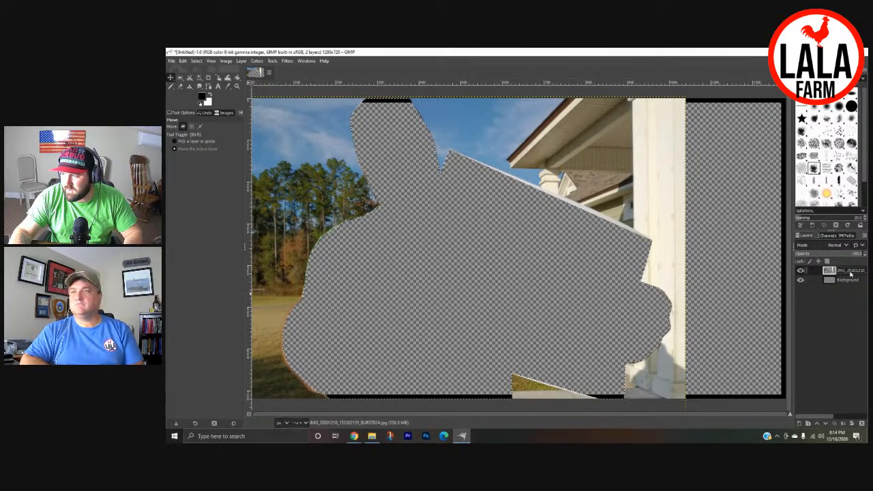
- Delete the leftover photo layer and clear the selection
click(862, 424)
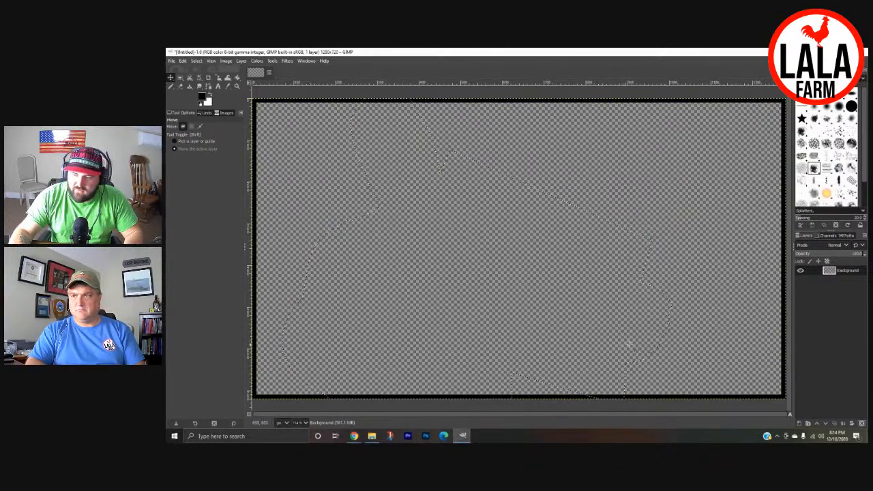
click(196, 62)
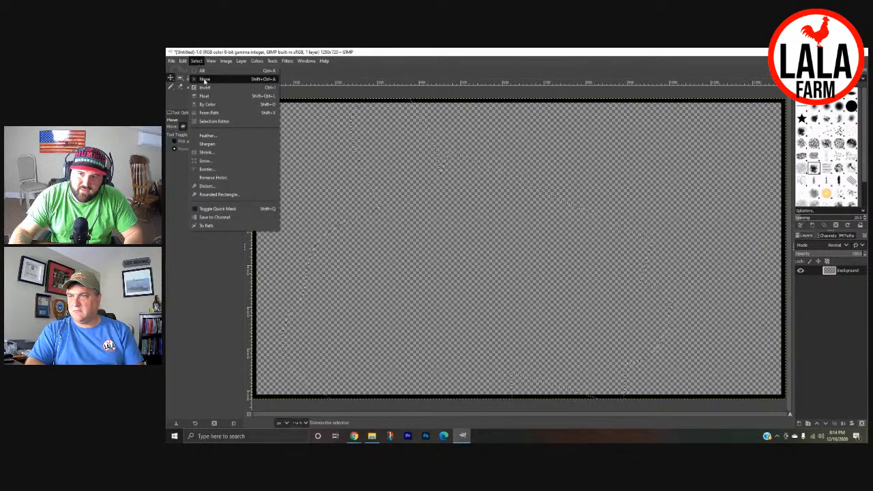
click(205, 80)
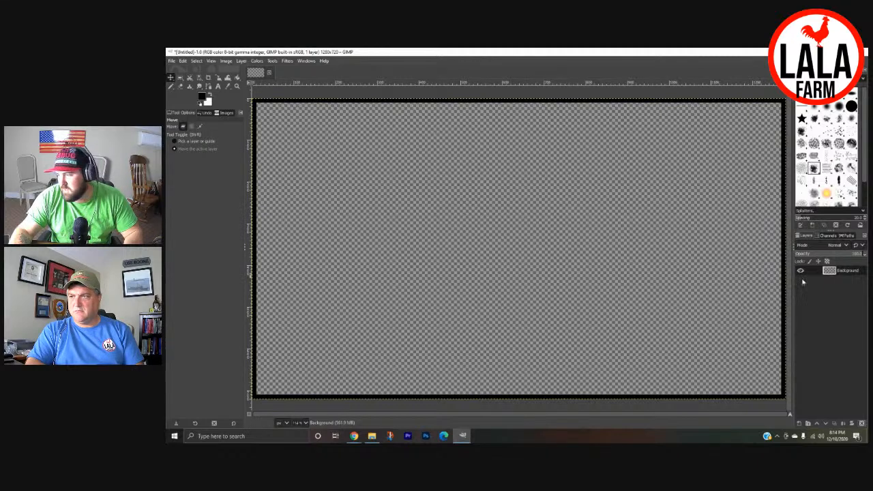
- Add a new layer above the background and paste the cut-out man and sign
click(800, 424)
click(823, 416)
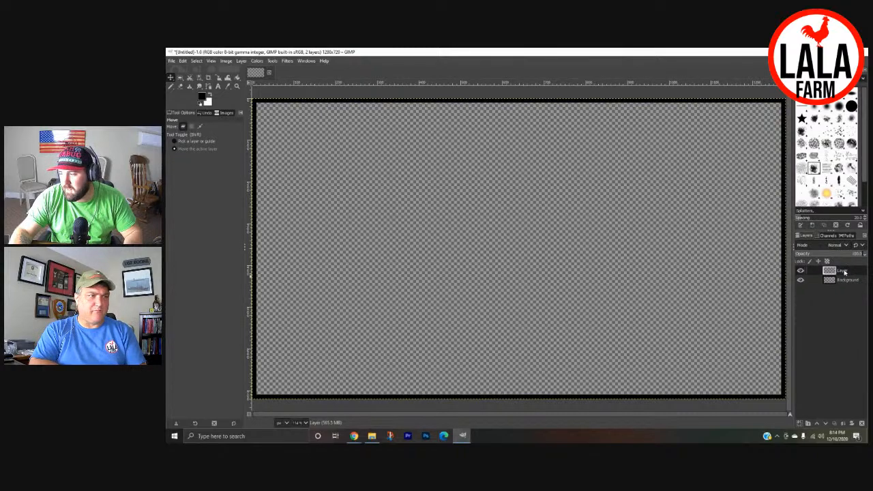
click(183, 61)
click(194, 128)
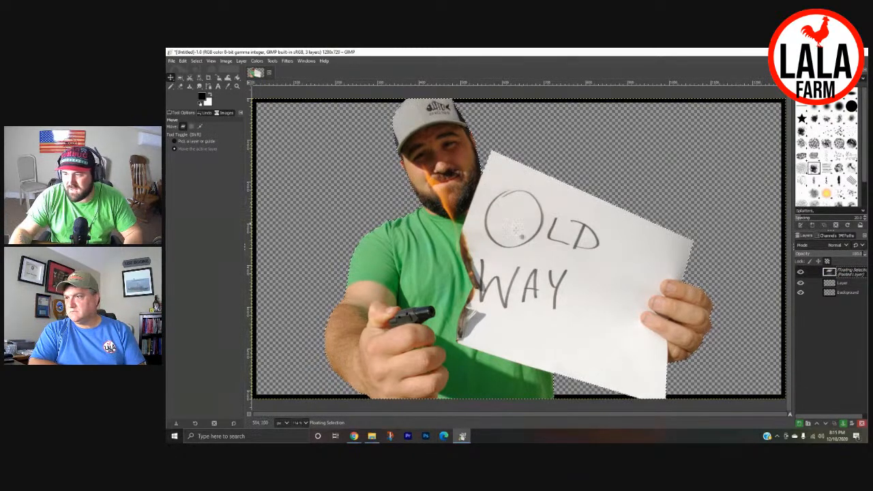
- Convert the floating selection to a new layer and delete the empty layer beneath it
right_click(844, 275)
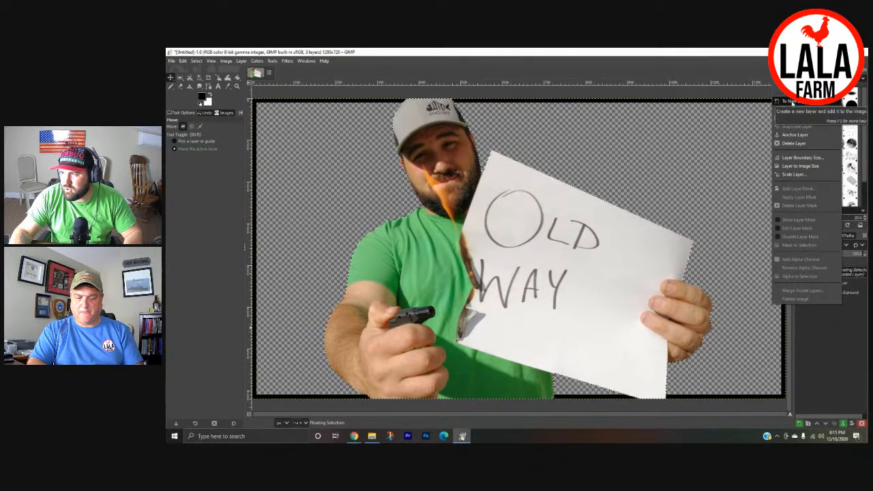
click(794, 103)
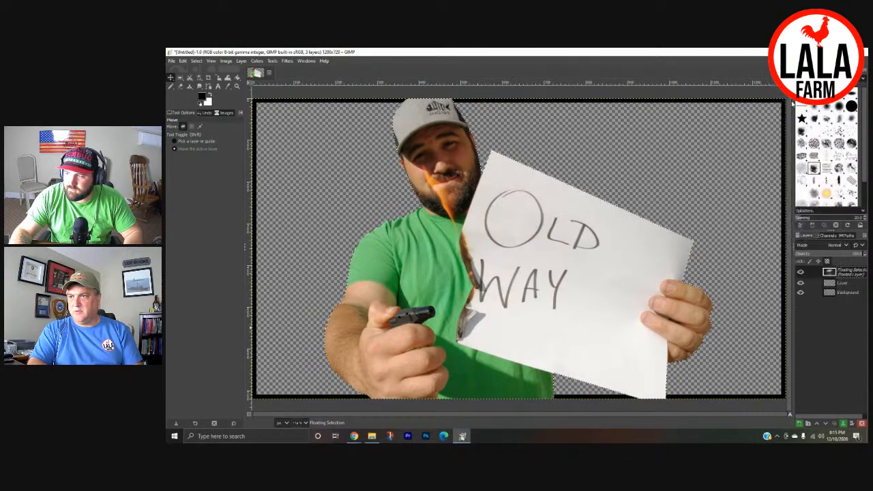
click(843, 280)
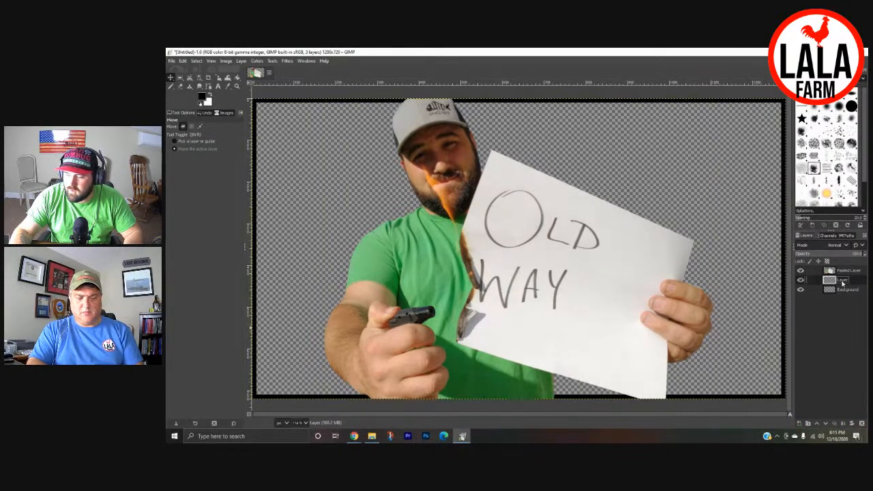
click(861, 424)
- Rename the pasted cut-out layer with the man's first name
click(846, 272)
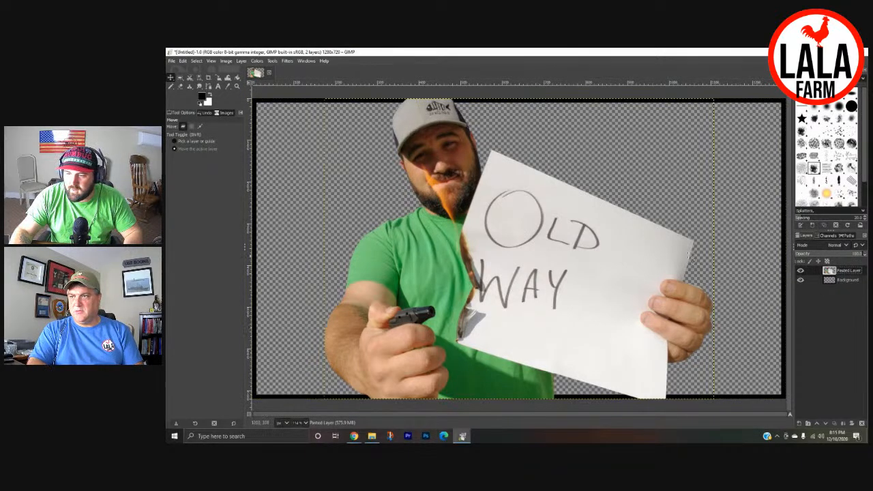
double_click(850, 273)
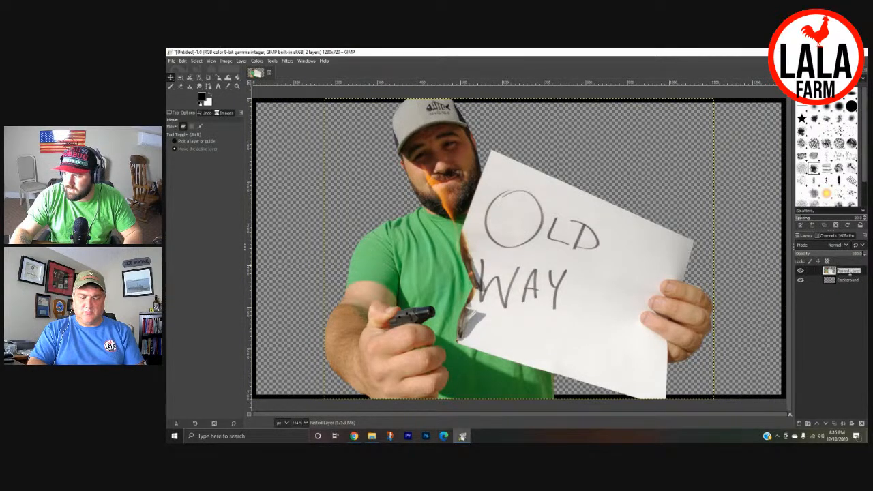
text(nick)
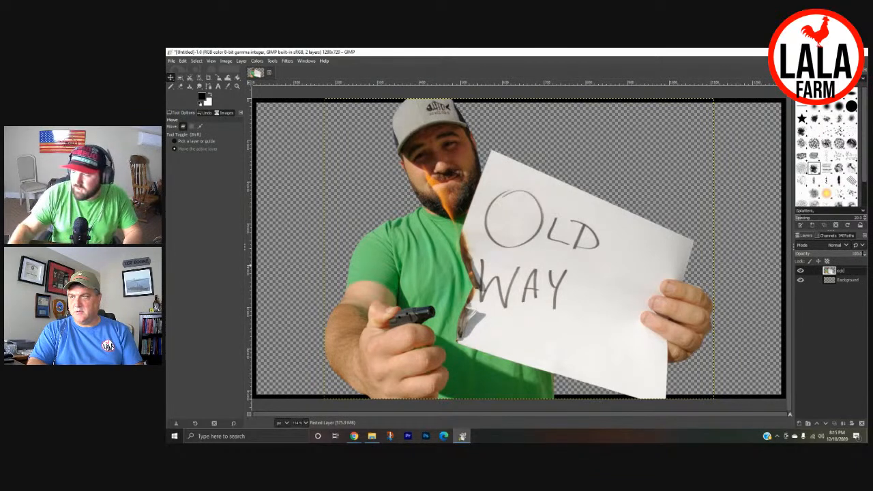
key(Return)
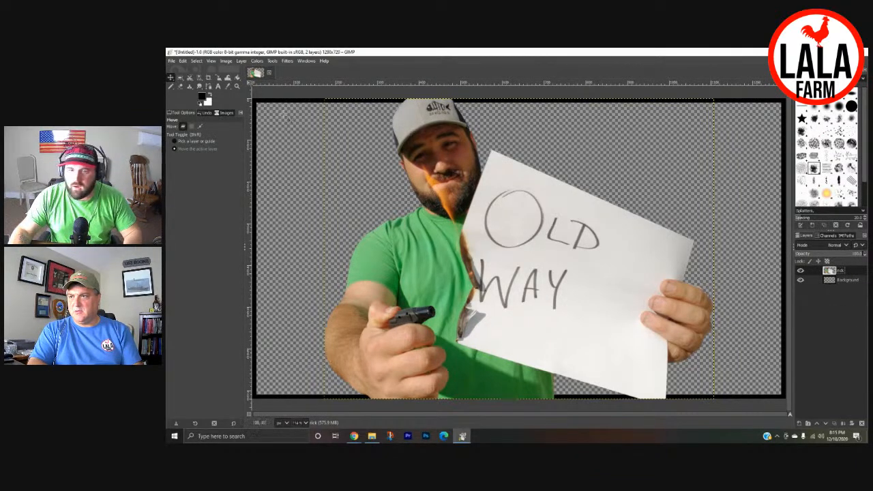
- Scale up the cut-out proportionally and position it against the canvas's left edge, with the cap cropped by the upper edge
drag(477, 213, 416, 216)
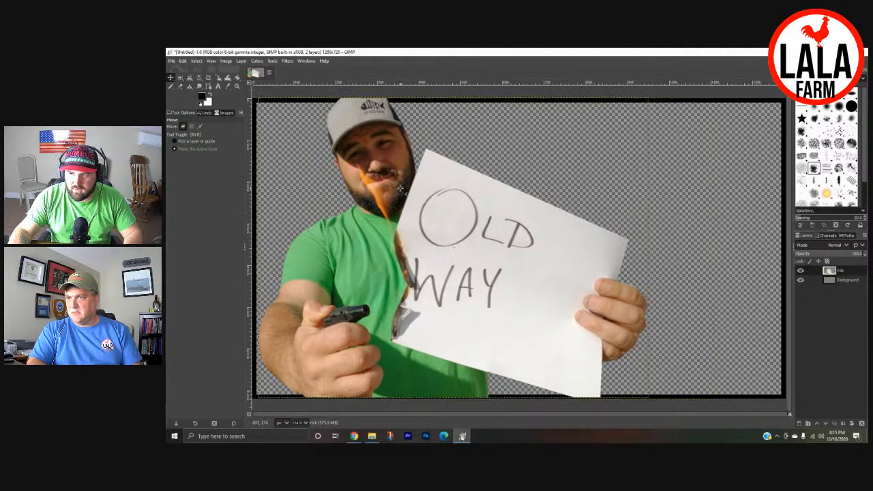
click(218, 77)
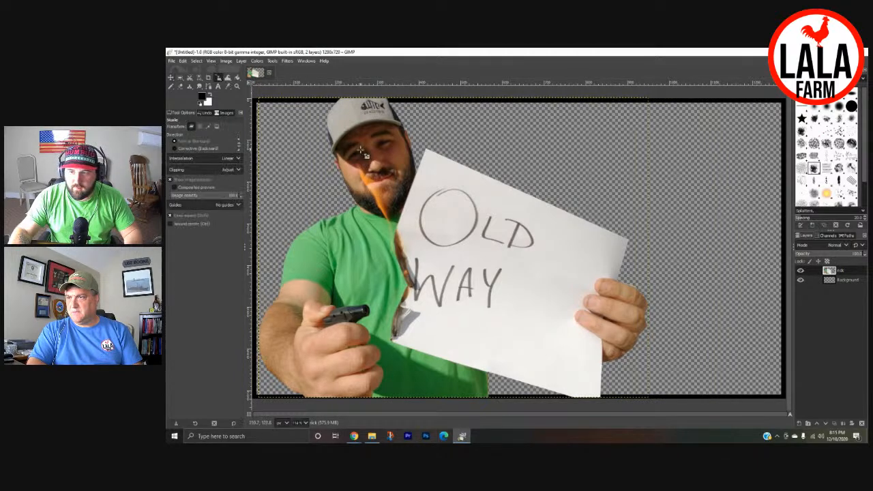
click(358, 144)
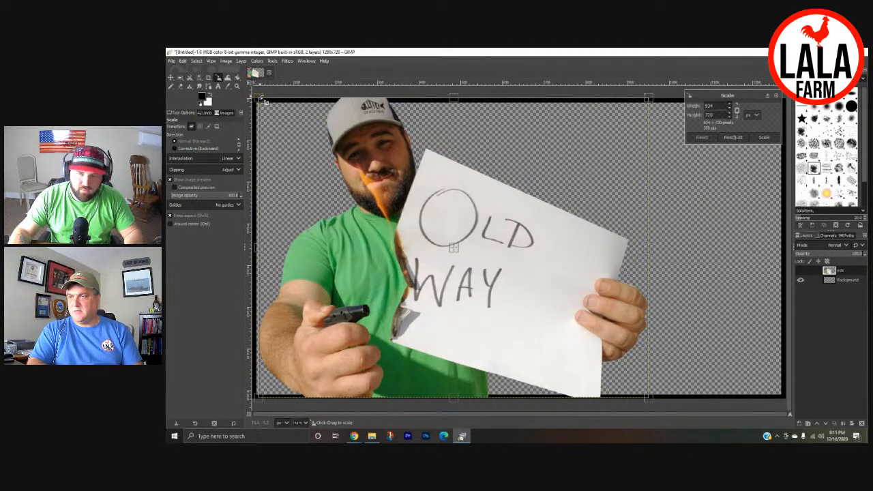
drag(261, 99, 249, 89)
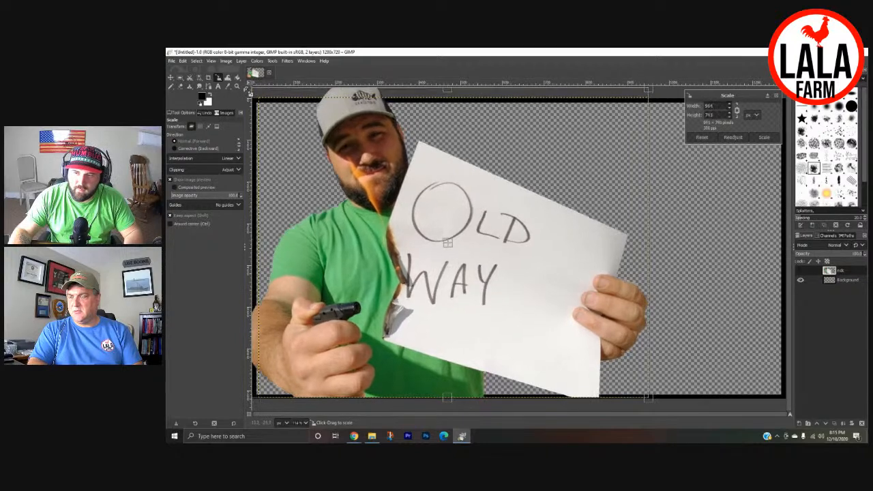
drag(654, 399, 686, 427)
key(m)
drag(377, 203, 373, 197)
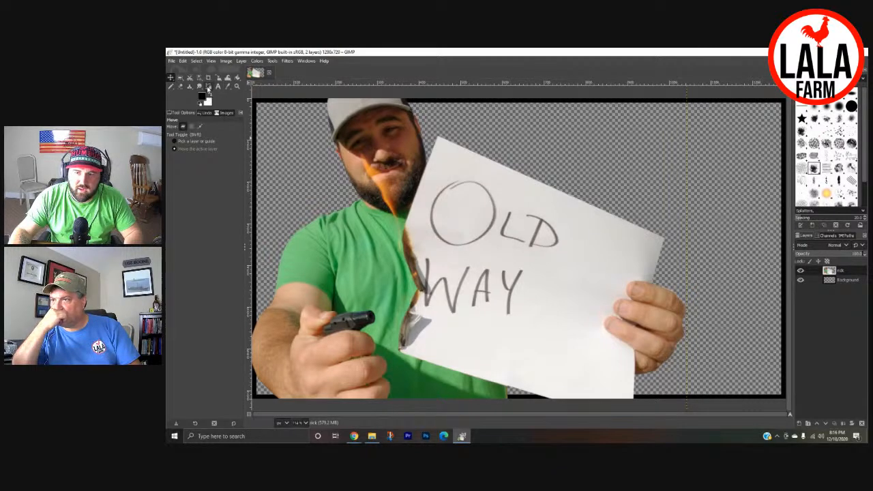
- Add a new layer filled with white and move it beneath the Background layer with the black border
click(801, 424)
click(813, 416)
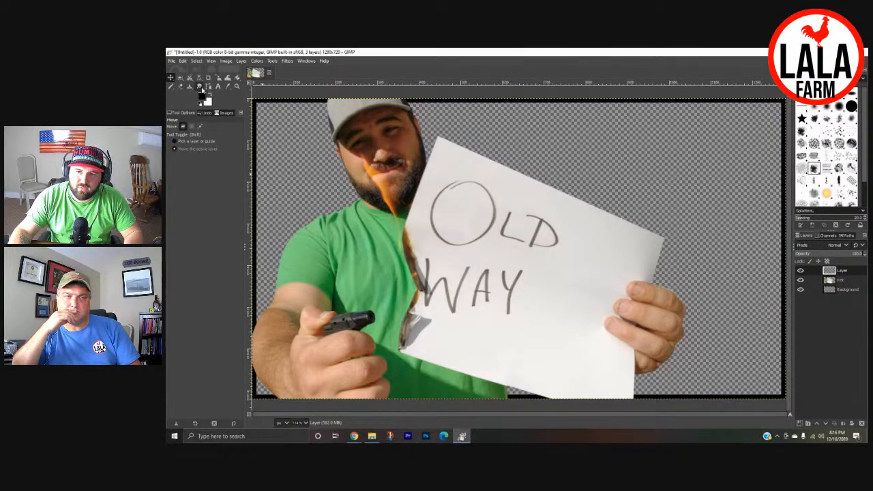
click(238, 78)
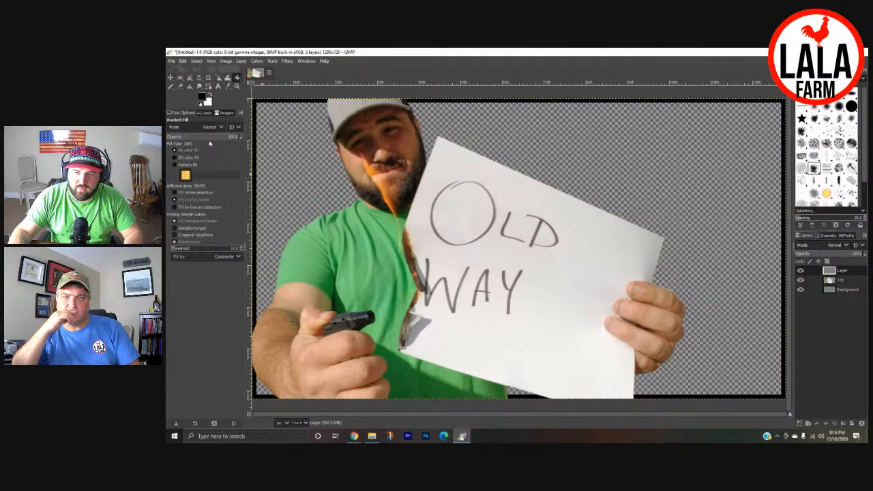
click(210, 96)
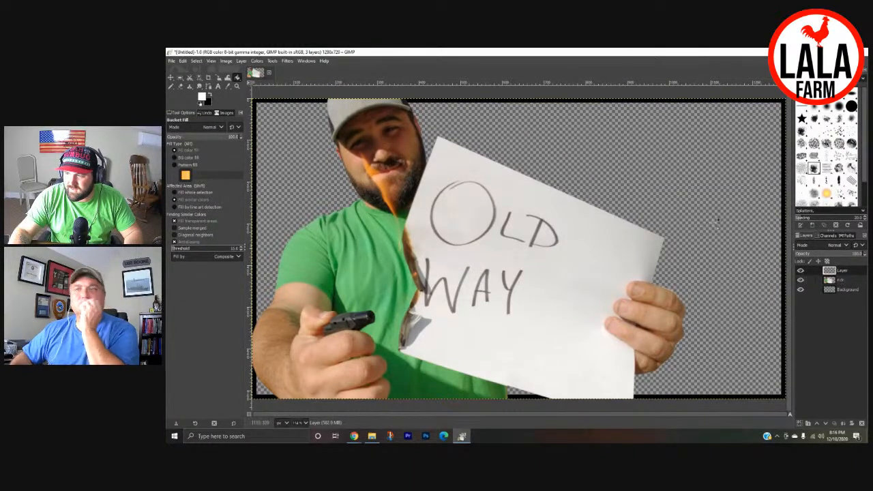
click(616, 166)
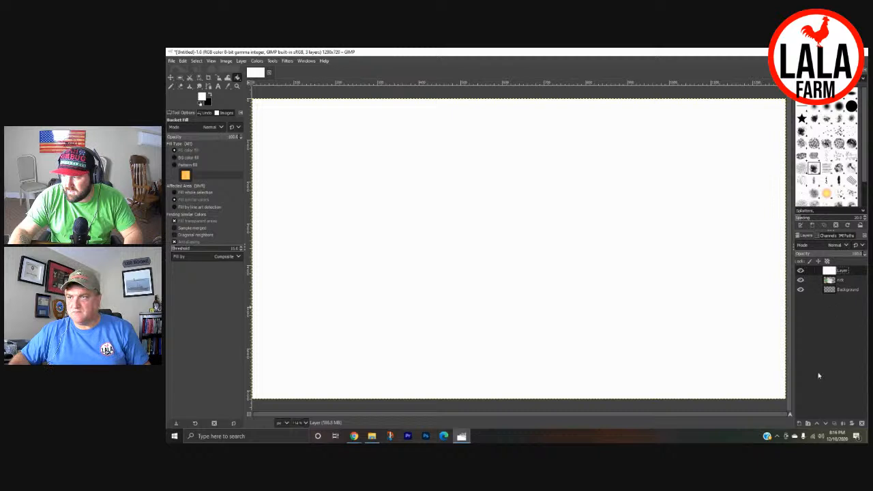
click(827, 425)
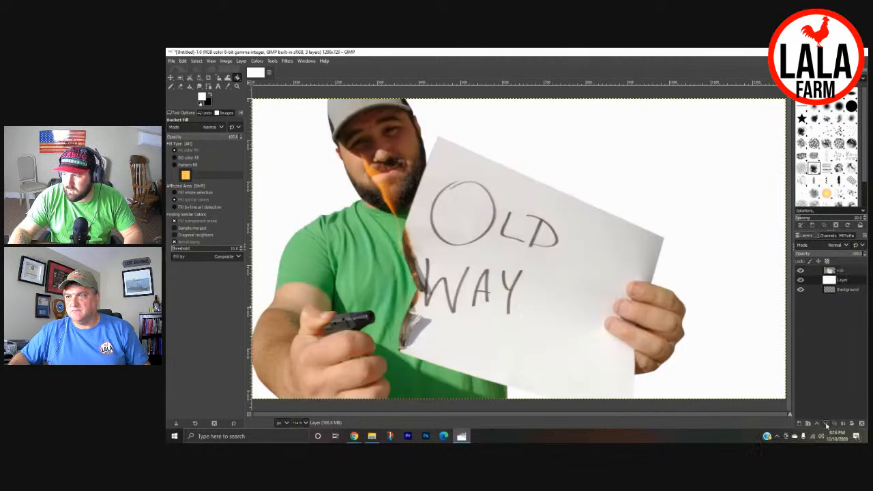
click(827, 425)
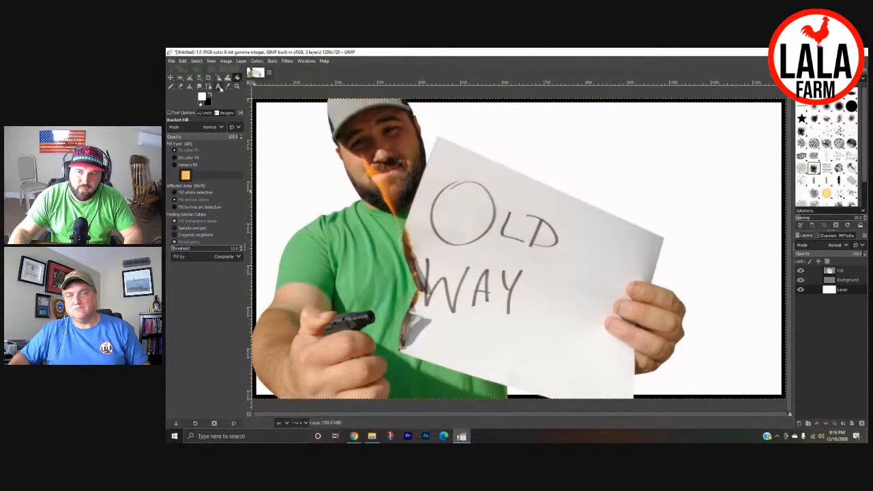
- Add the text "THUMBNAILS" above the sign in Haettenschweiler at 100 px
click(218, 86)
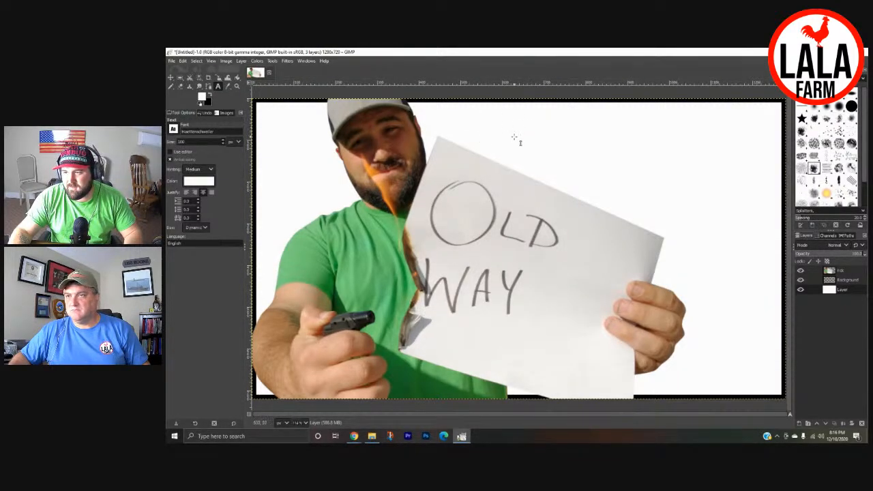
click(515, 137)
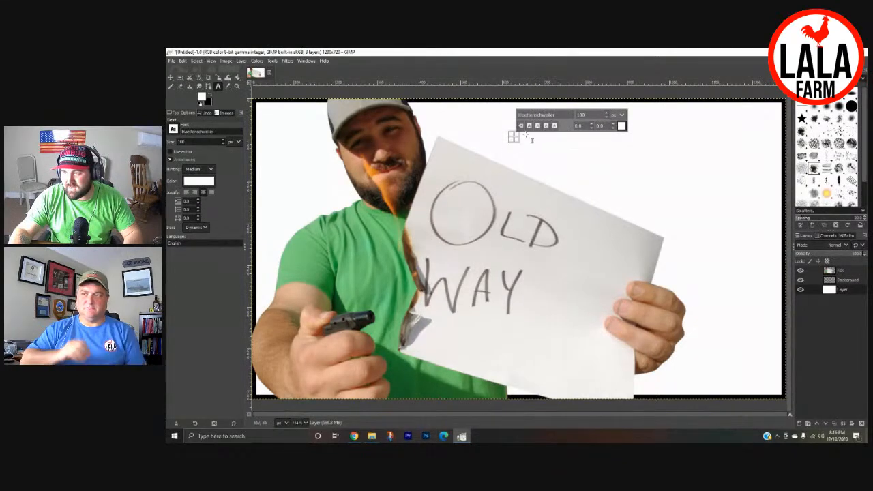
click(482, 125)
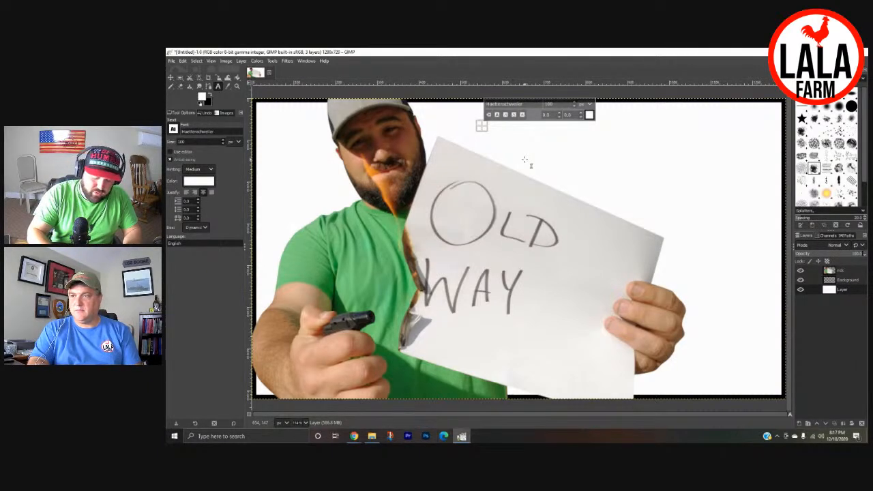
text(THEMBNAILS)
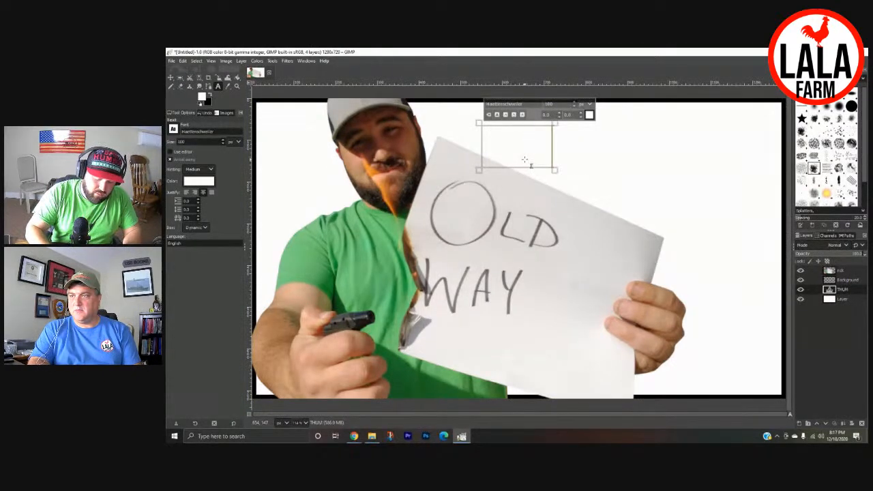
- Change the color of the whole "THUMBNAILS" text to black, HTML notation 000000
click(556, 141)
key(ctrl+a)
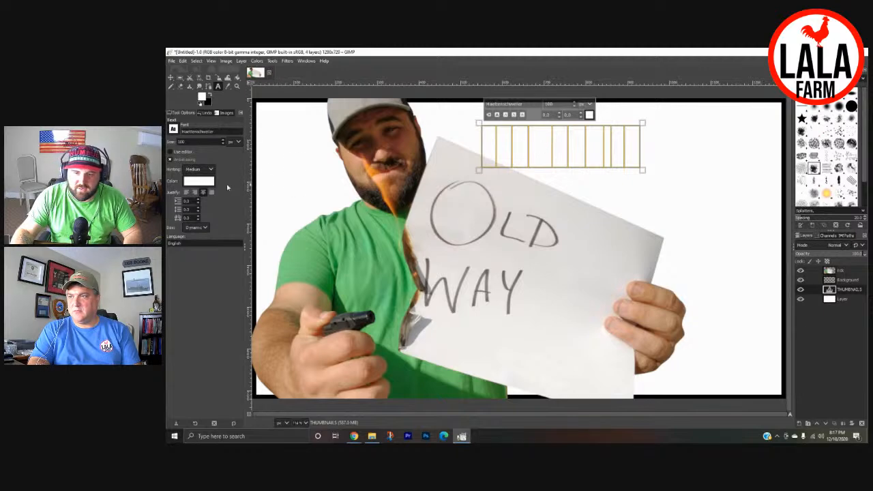
click(590, 115)
drag(544, 131, 488, 190)
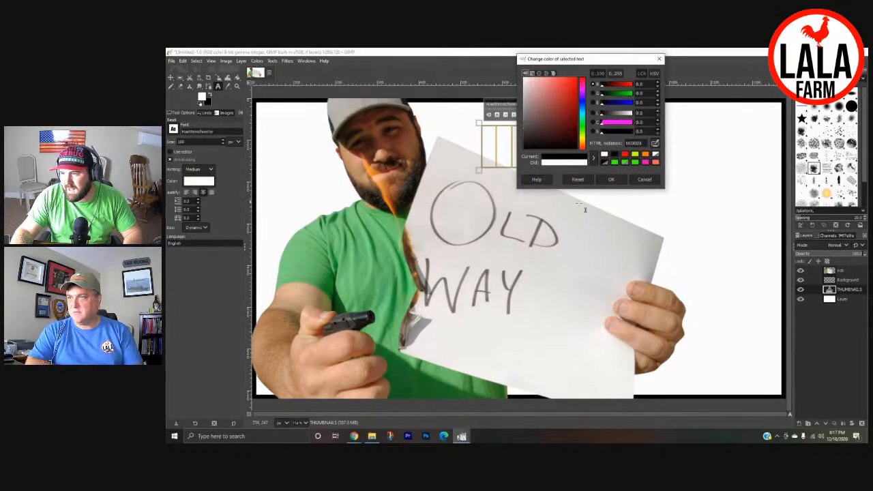
click(611, 179)
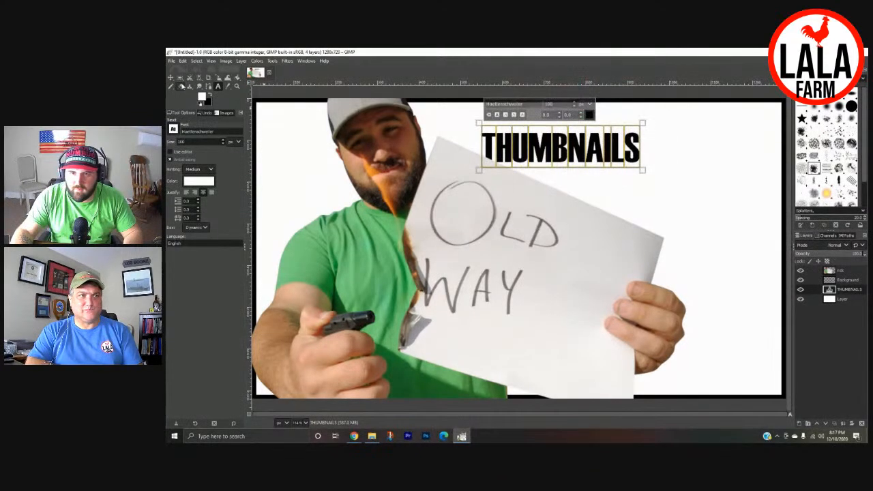
- Enlarge the "THUMBNAILS" text until it nearly fills the space beside the man's head, and move it into the canvas's upper-right corner
click(170, 77)
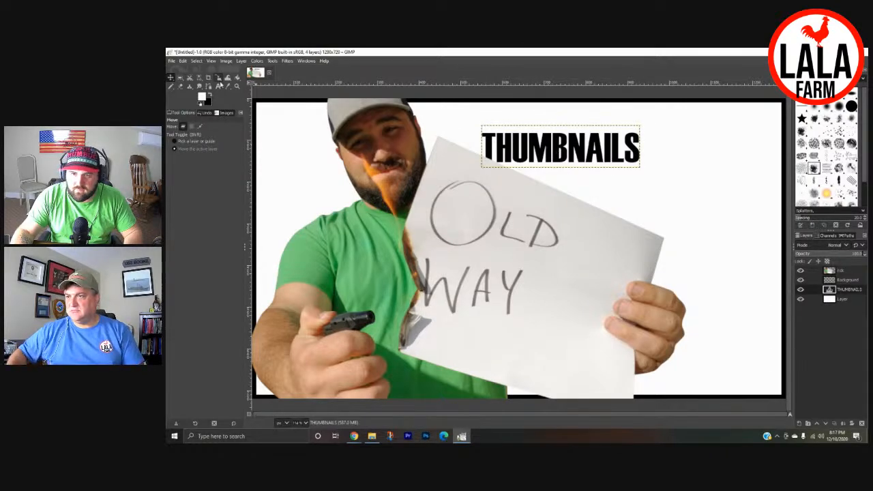
click(218, 86)
click(536, 144)
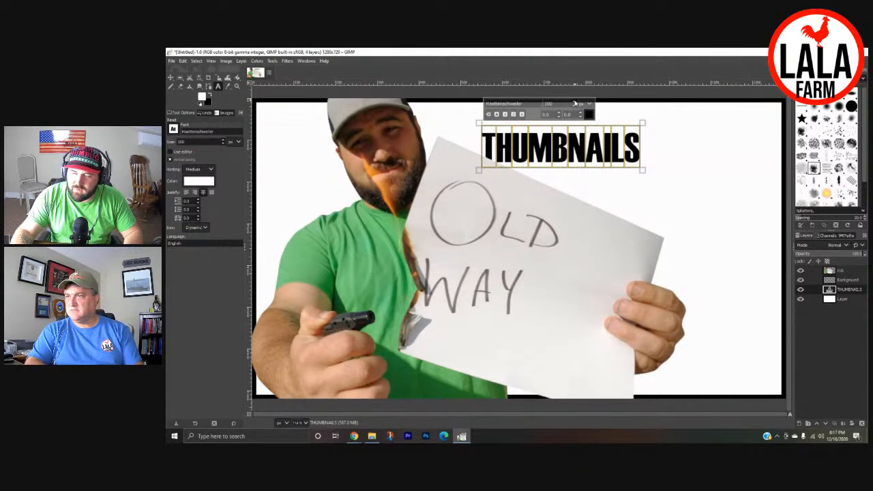
scroll(575, 103, up, 8)
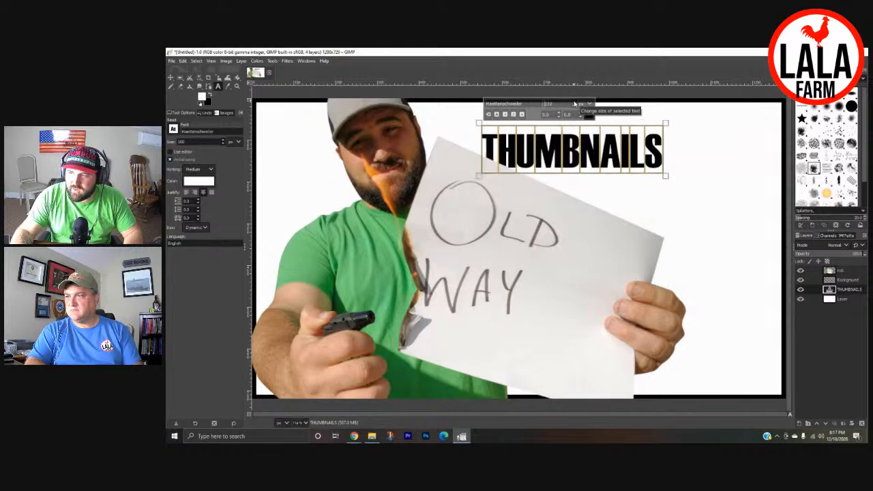
scroll(575, 103, up, 5)
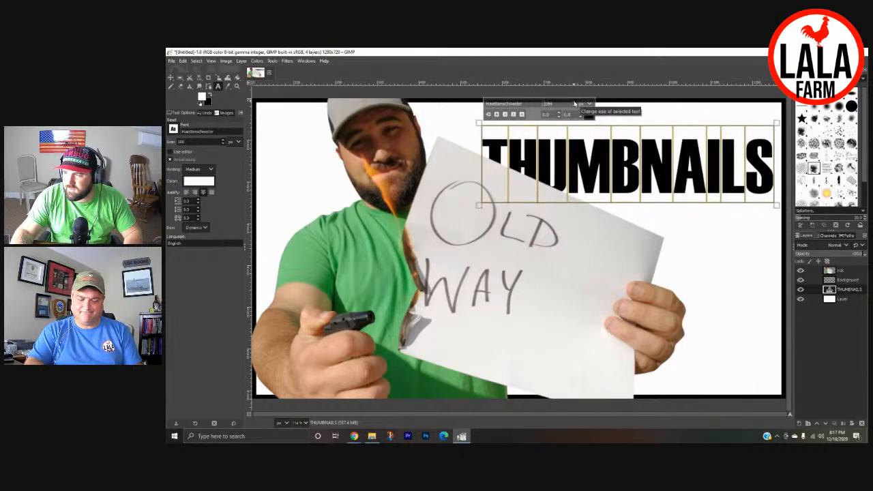
click(170, 78)
drag(569, 156, 578, 121)
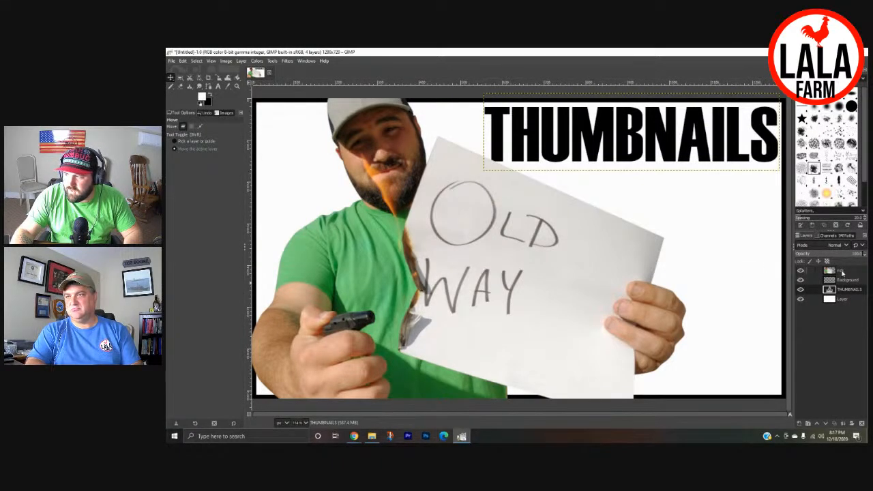
- Try the "THUMBNAILS" layer above the cut-out man and return it beneath the Background layer
click(818, 424)
click(818, 425)
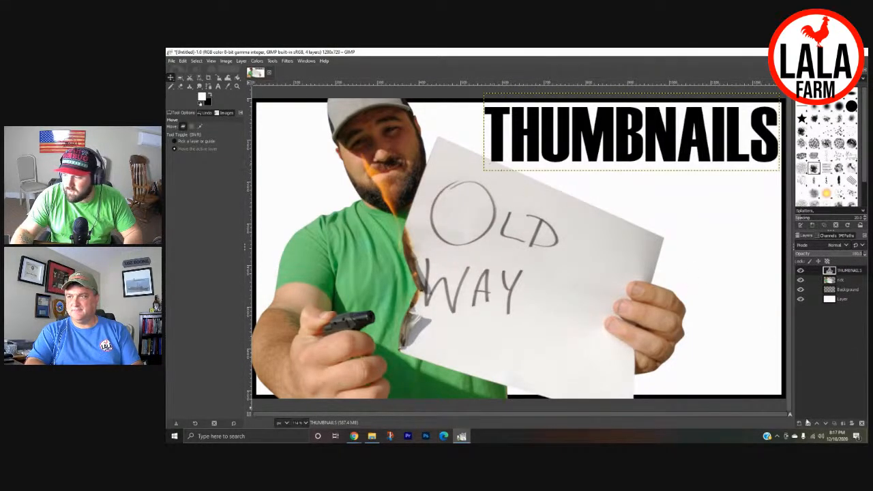
click(825, 424)
click(825, 424)
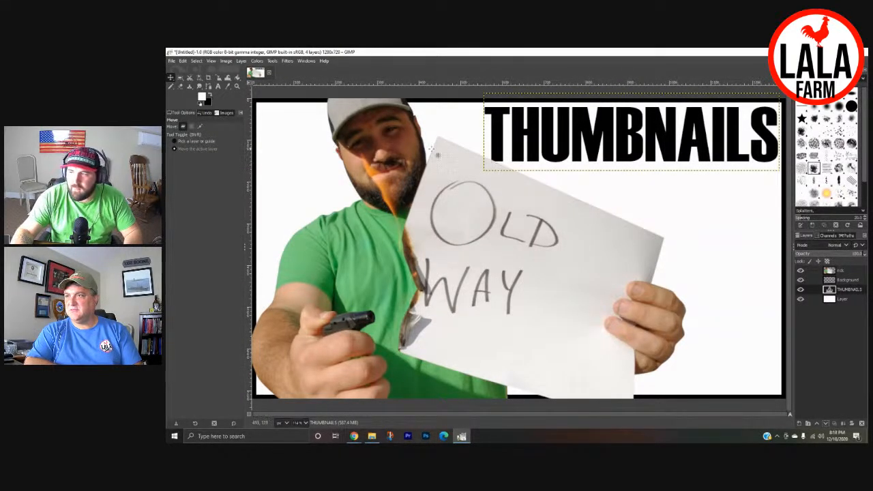
- Add the live-stamp-hi_orig.png image as a new layer and place it beneath the "THUMBNAILS" text, against the canvas's right border
key(super+e)
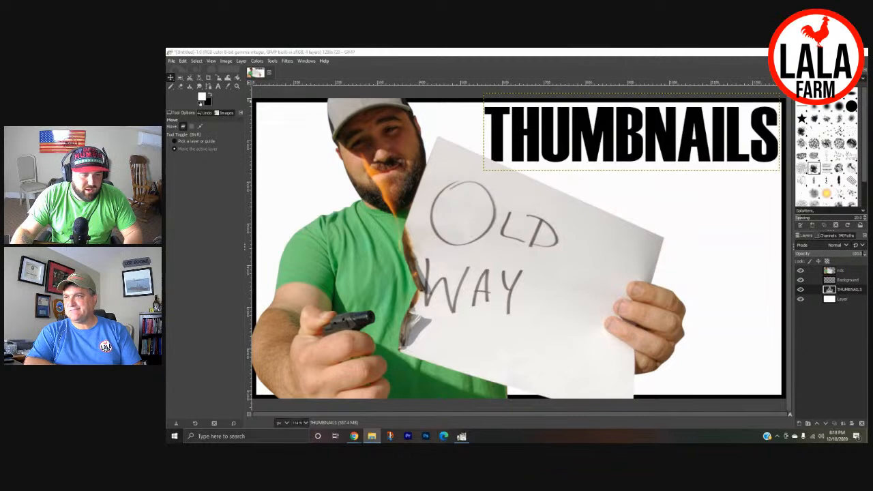
drag(347, 286, 663, 210)
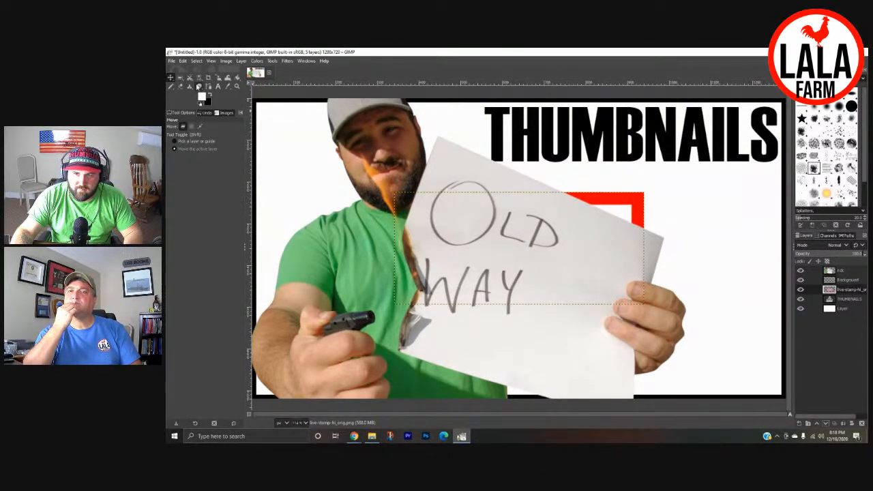
drag(612, 196, 742, 171)
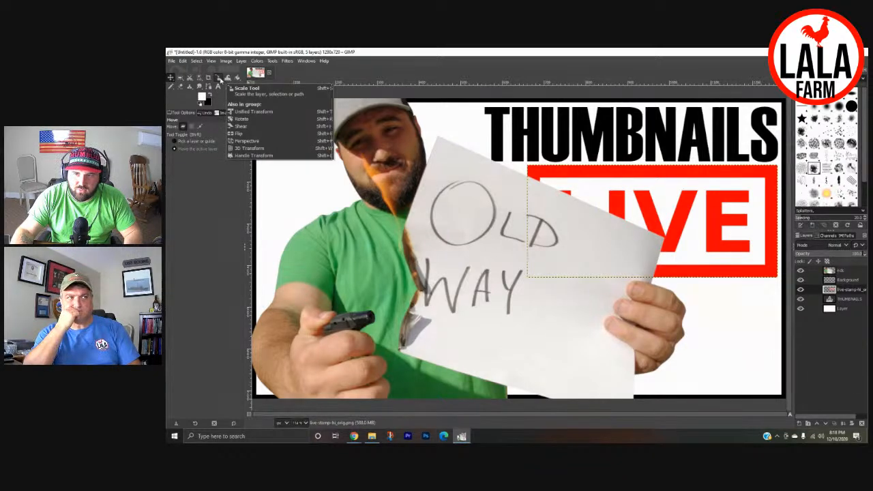
- Scale the LIVE stamp proportionally to 172 x 77 px beneath the end of the "THUMBNAILS" text, and select the white layer
click(220, 80)
click(538, 262)
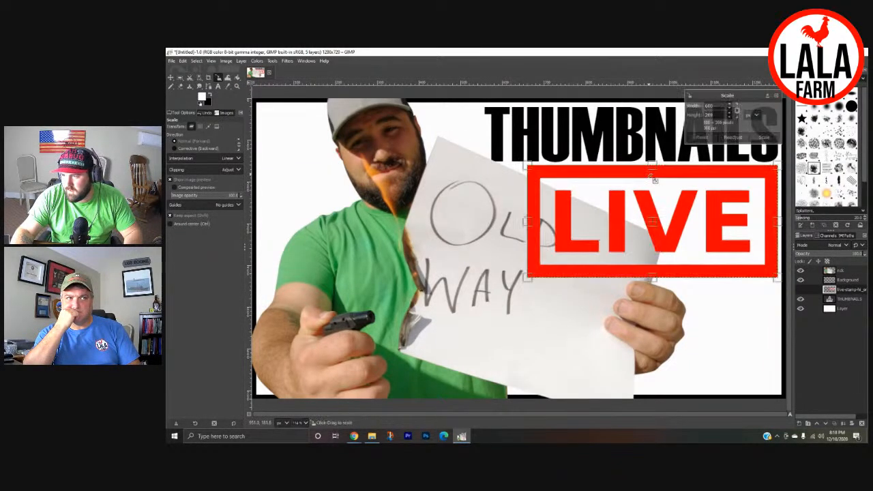
drag(529, 277, 703, 197)
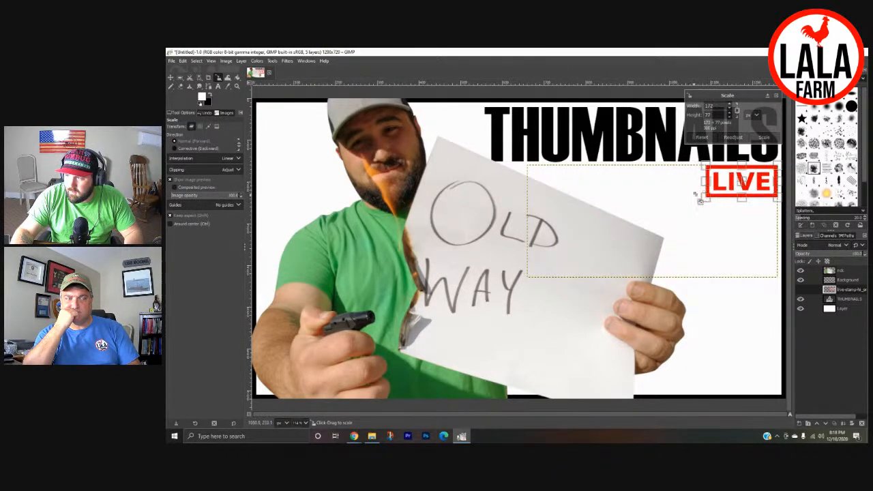
click(171, 77)
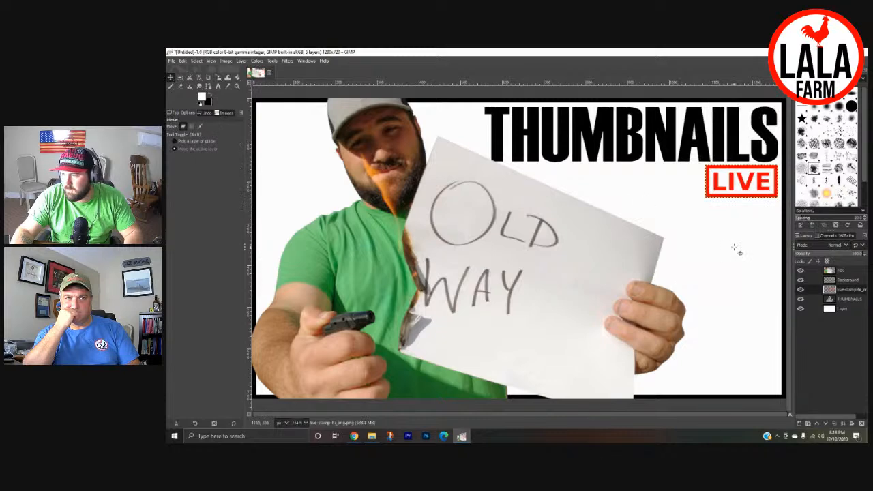
click(845, 309)
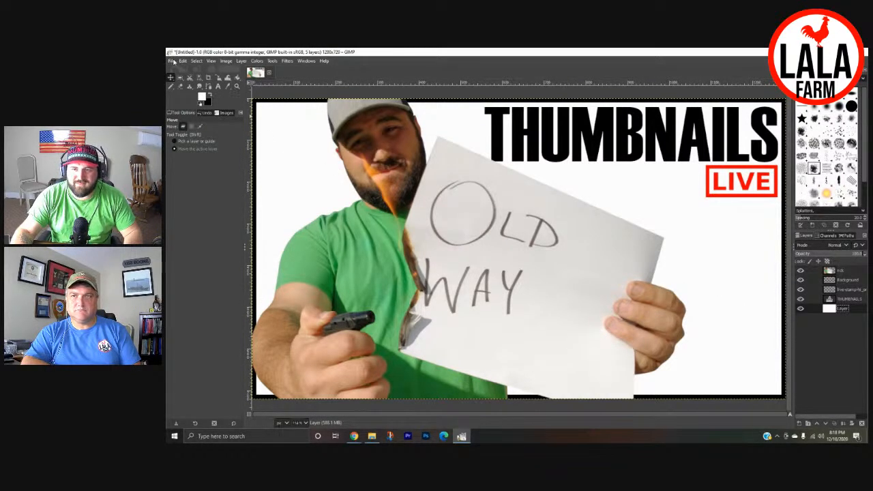
click(172, 61)
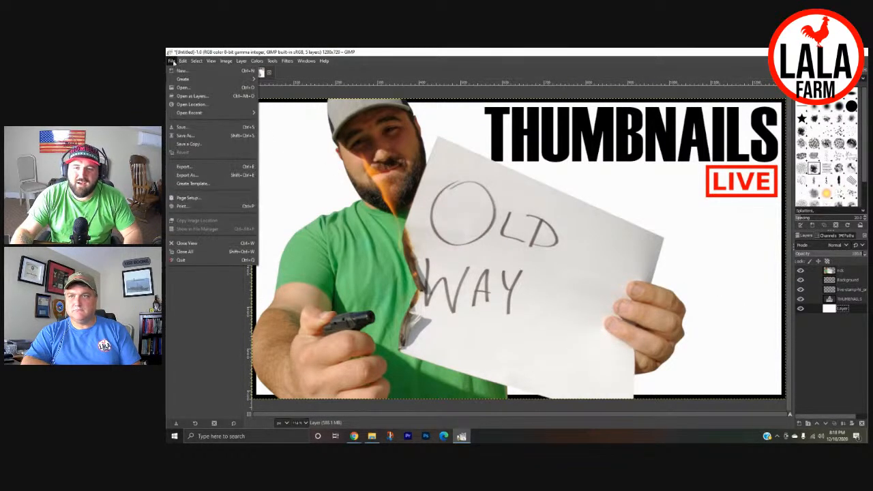
click(189, 168)
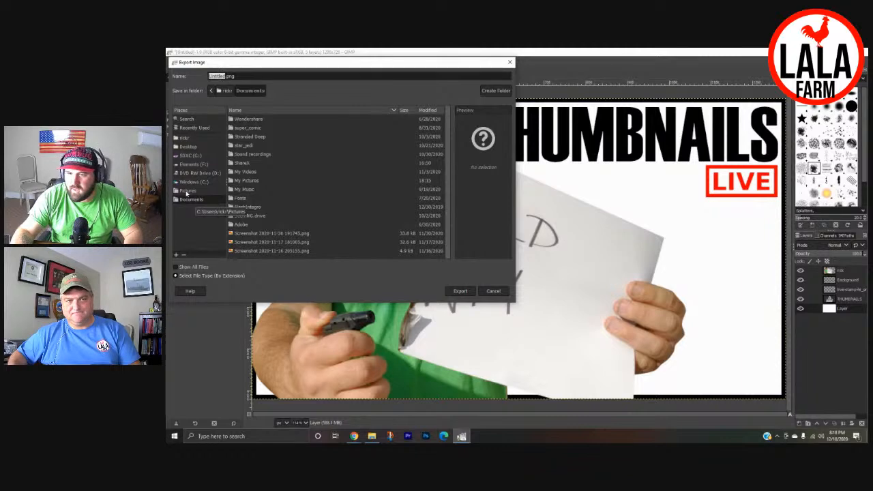
click(510, 62)
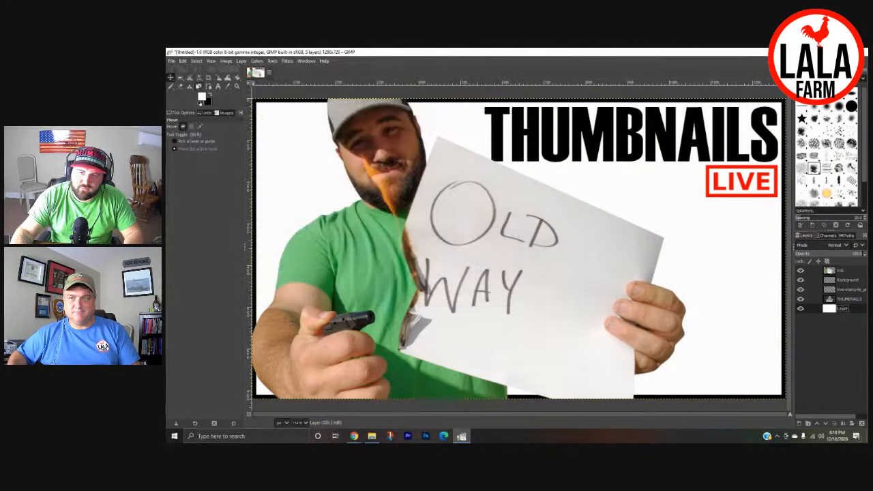
- Open the file commands for saving or exporting the thumbnail image
click(172, 61)
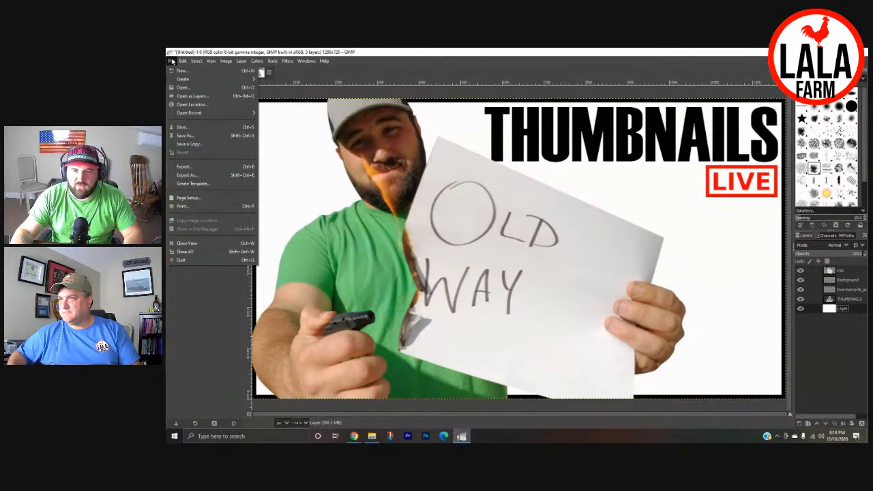